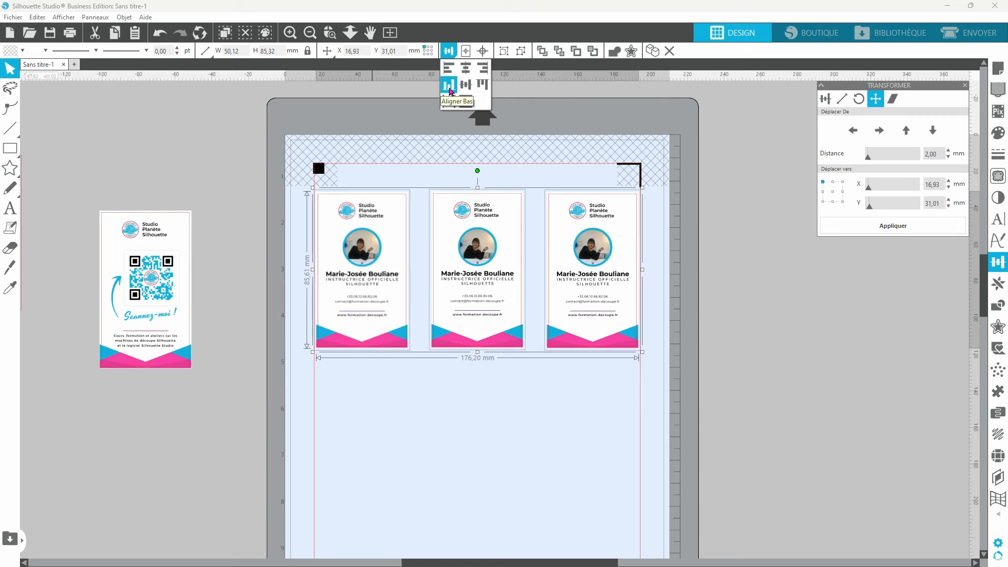
# Step: Align the three contact cards by their top edges and group them as one row
pyautogui.click(482, 85)
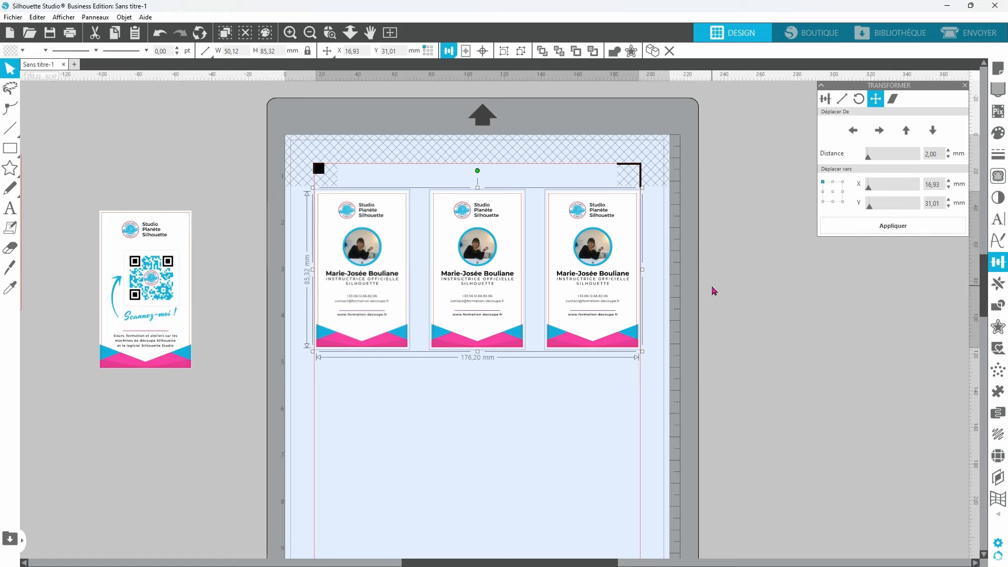
pyautogui.hotkey('ctrl', 'g')
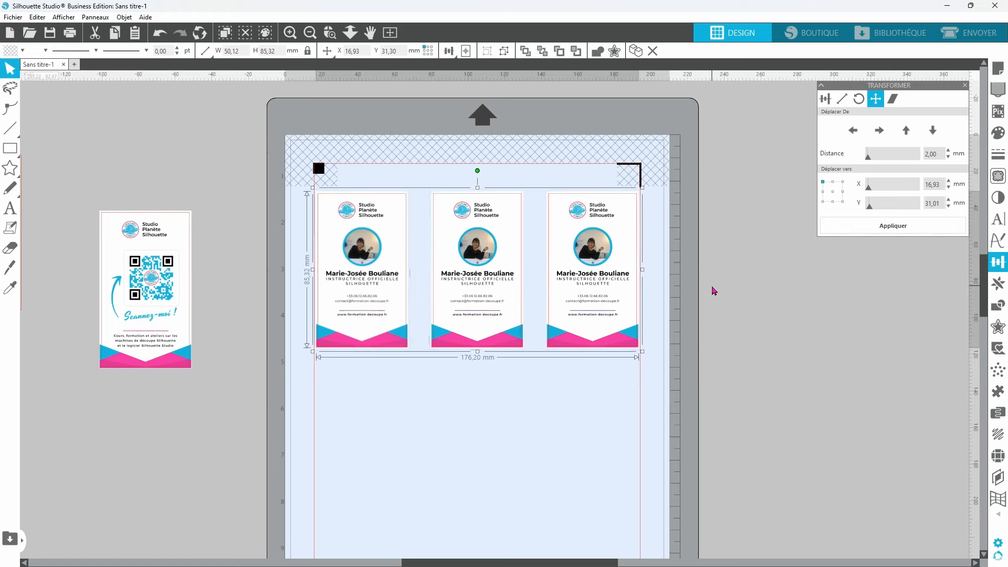
pyautogui.click(667, 285)
# Step: Duplicate the grouped row of cards below itself and nudge the copy down to about Y 118.6 mm
pyautogui.scroll(-2, 635, 319)
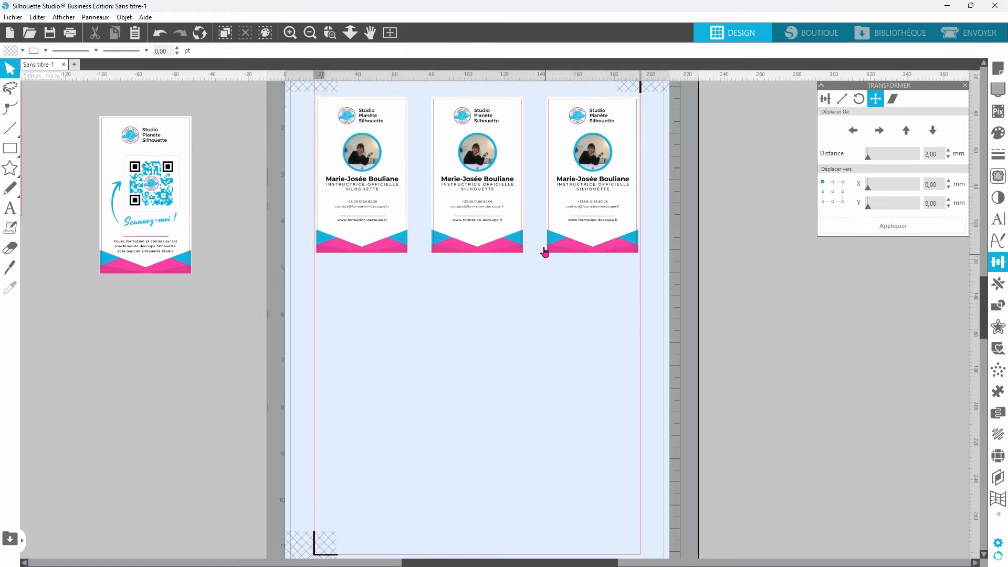
pyautogui.click(479, 206)
pyautogui.hotkey('ctrl', 'd')
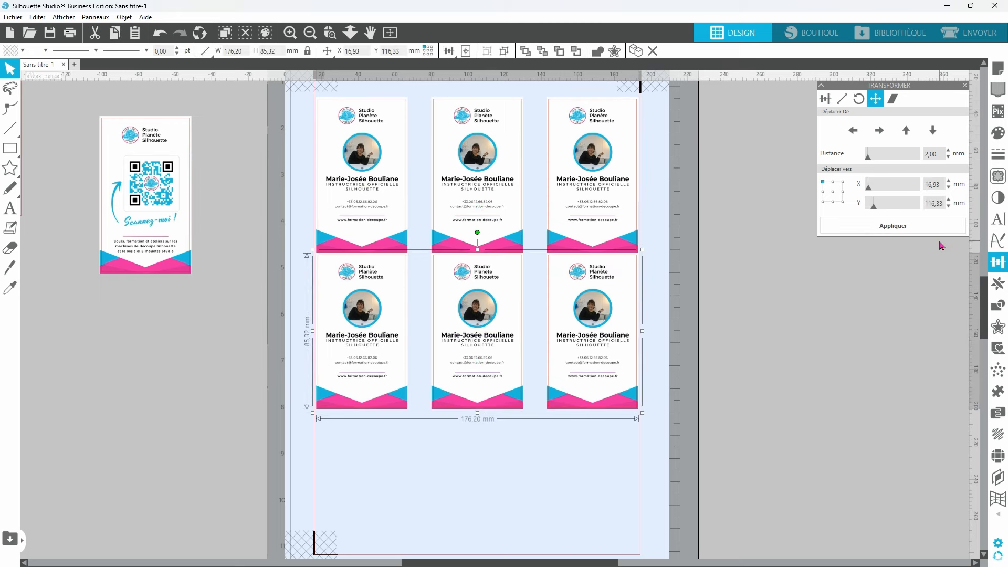
pyautogui.press('Down')
pyautogui.press('Down')
pyautogui.press('Down')
pyautogui.press('Down')
pyautogui.press('Down')
pyautogui.press('Down')
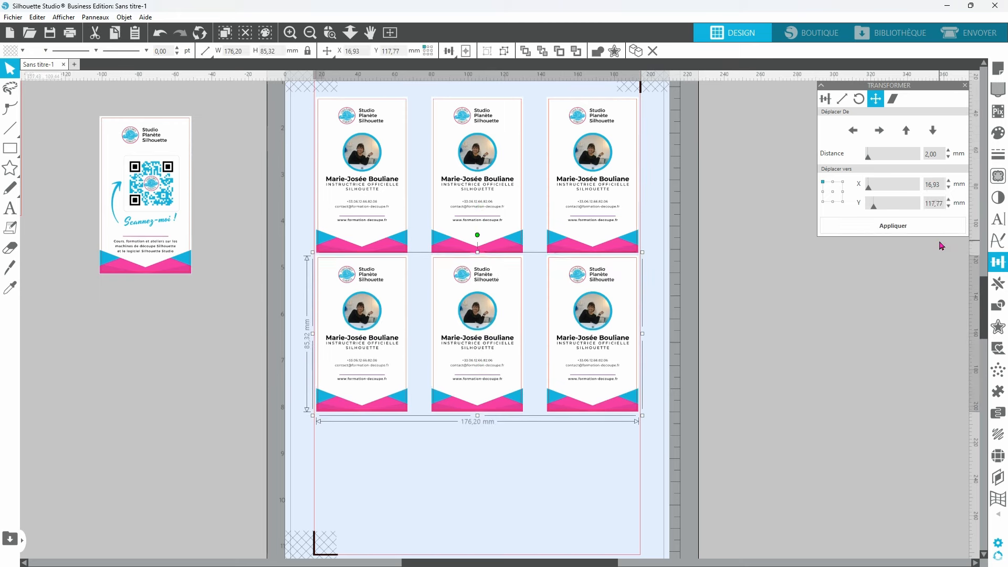
# Step: Duplicate the second row below itself as a third row and check how it fits the page's cutting area
pyautogui.hotkey('ctrl', 'd')
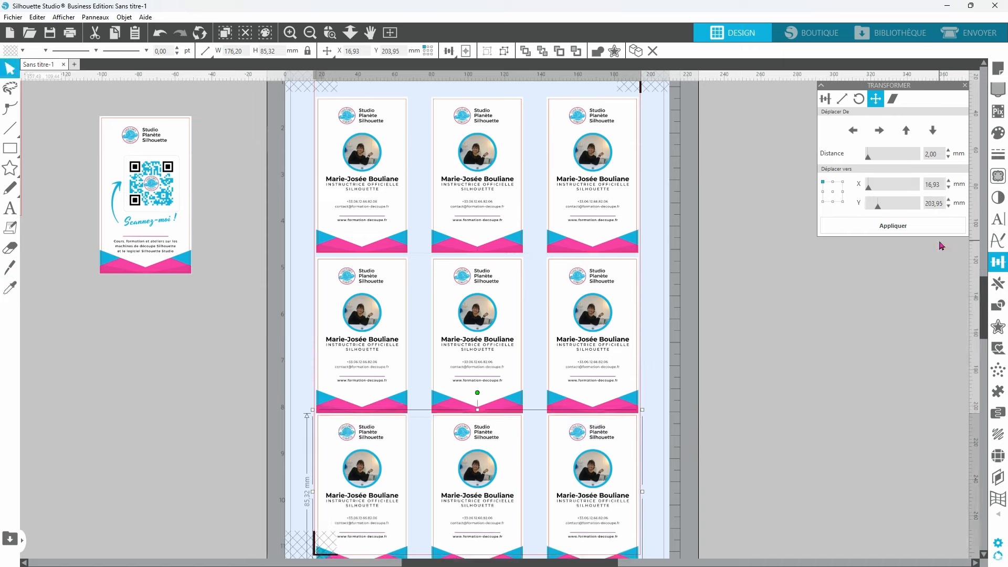
pyautogui.scroll(-2, 808, 313)
pyautogui.scroll(-2, 808, 314)
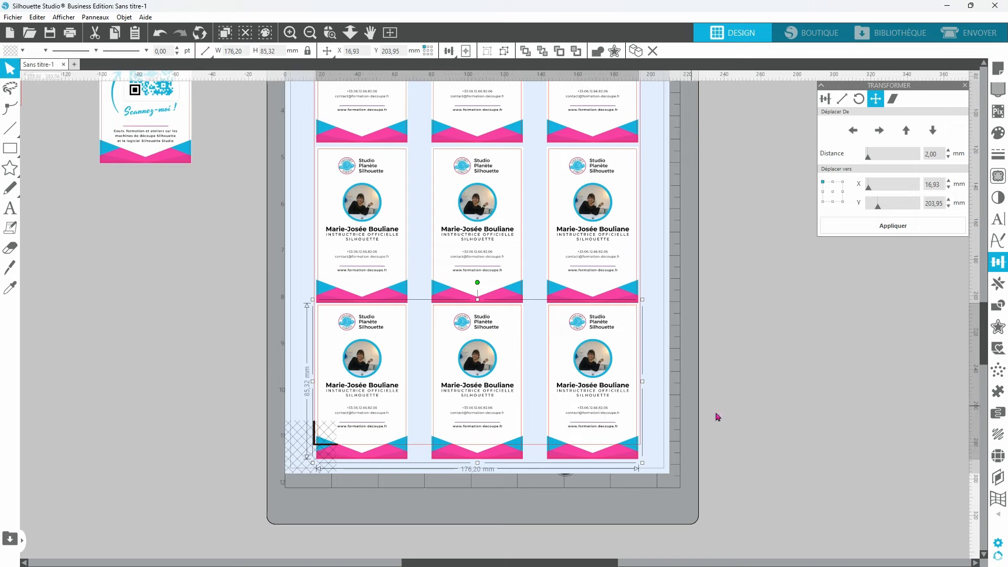
pyautogui.scroll(3, 749, 325)
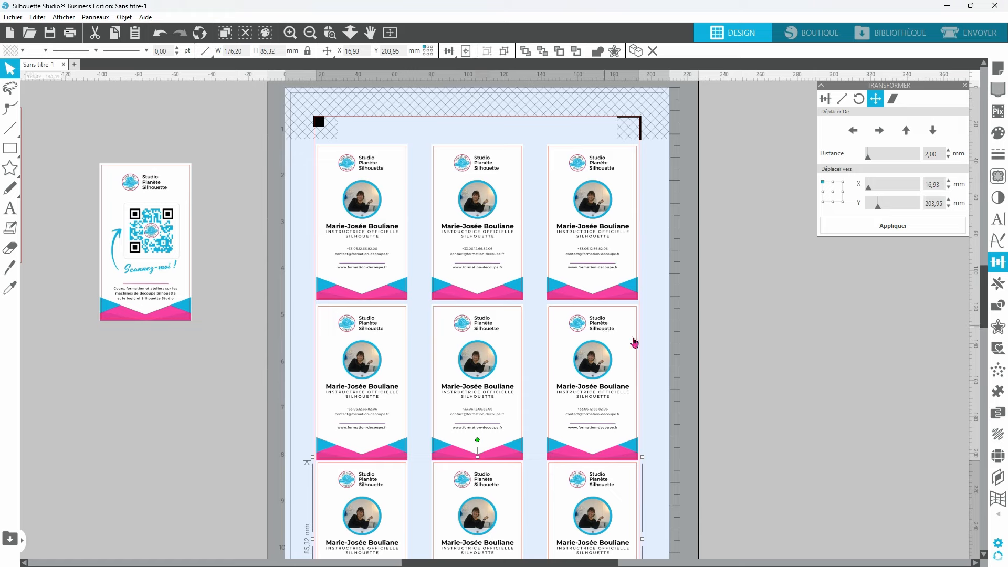
pyautogui.scroll(-2, 731, 333)
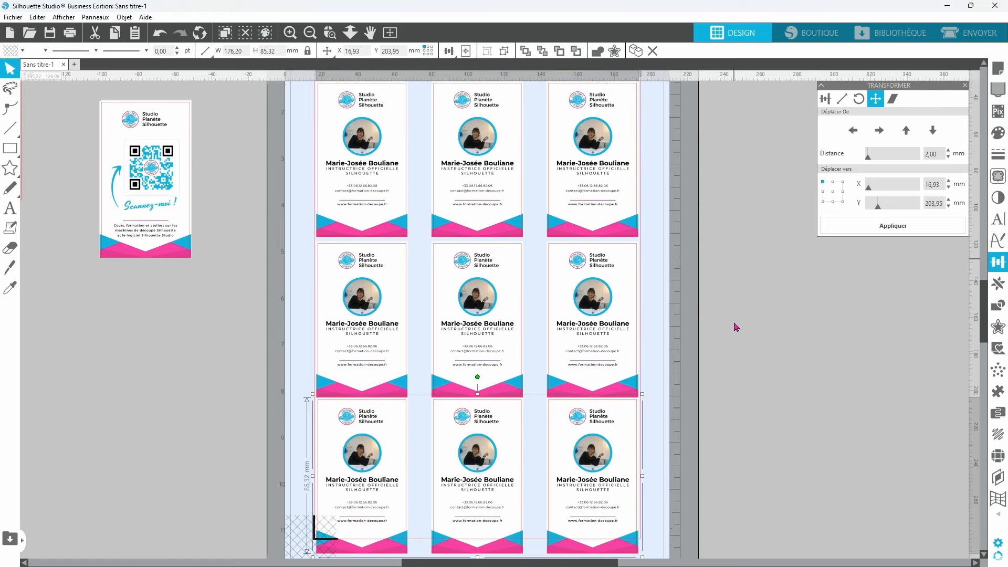
pyautogui.scroll(-1, 736, 327)
# Step: Ungroup the third row and delete its left card, which overlaps the lower registration mark
pyautogui.hotkey('ctrl', 'shift', 'g')
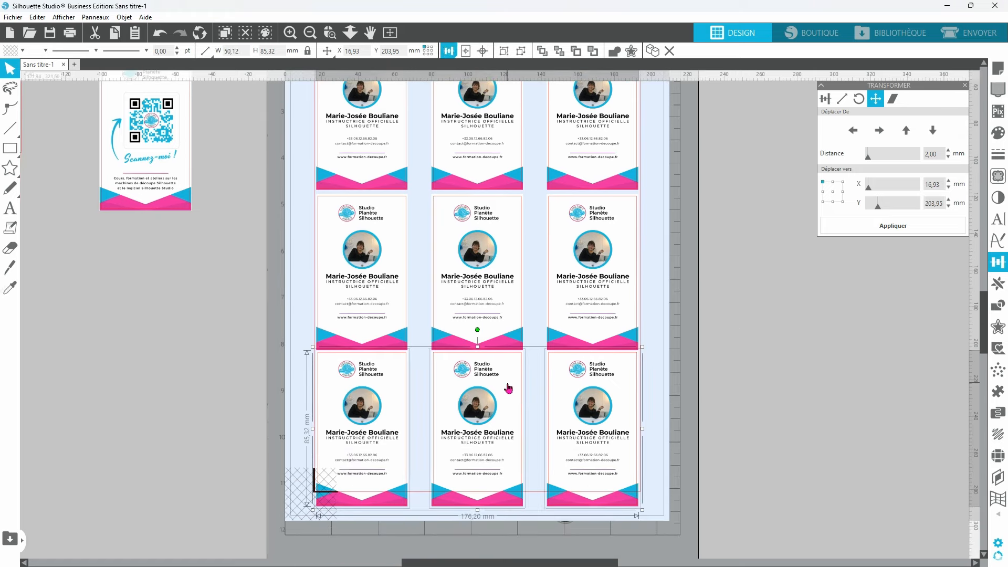
pyautogui.click(661, 405)
pyautogui.click(361, 444)
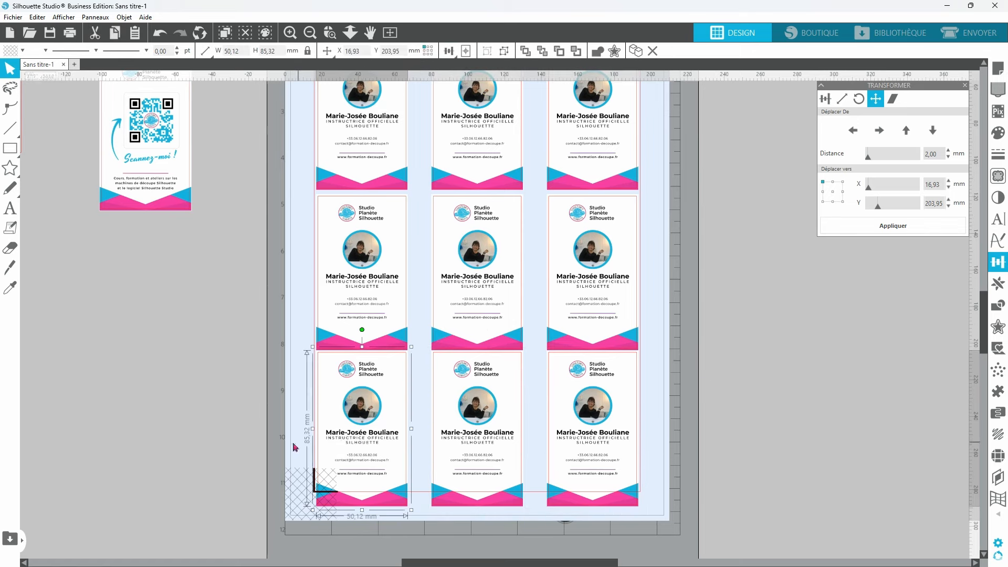
pyautogui.press('Delete')
pyautogui.click(358, 160)
pyautogui.press('Delete')
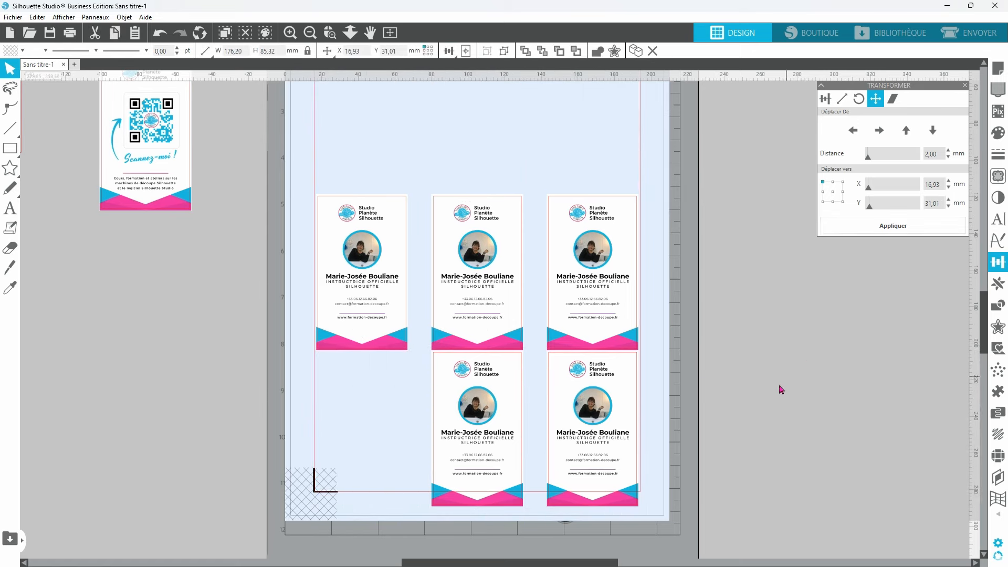
pyautogui.hotkey('ctrl', 'z')
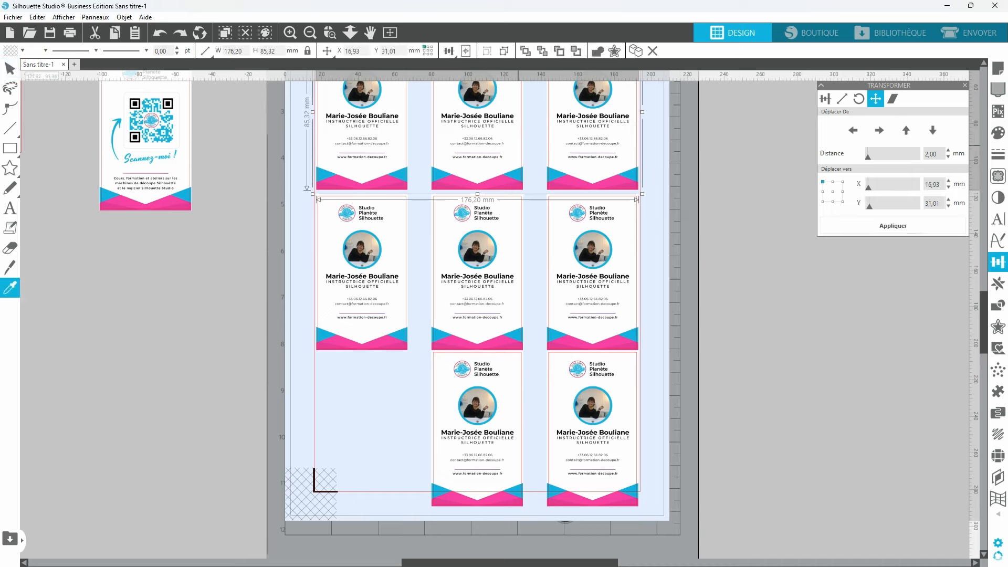
# Step: Ungroup the first row of cards and delete its left card
pyautogui.click(737, 222)
pyautogui.click(352, 140)
pyautogui.press('Delete')
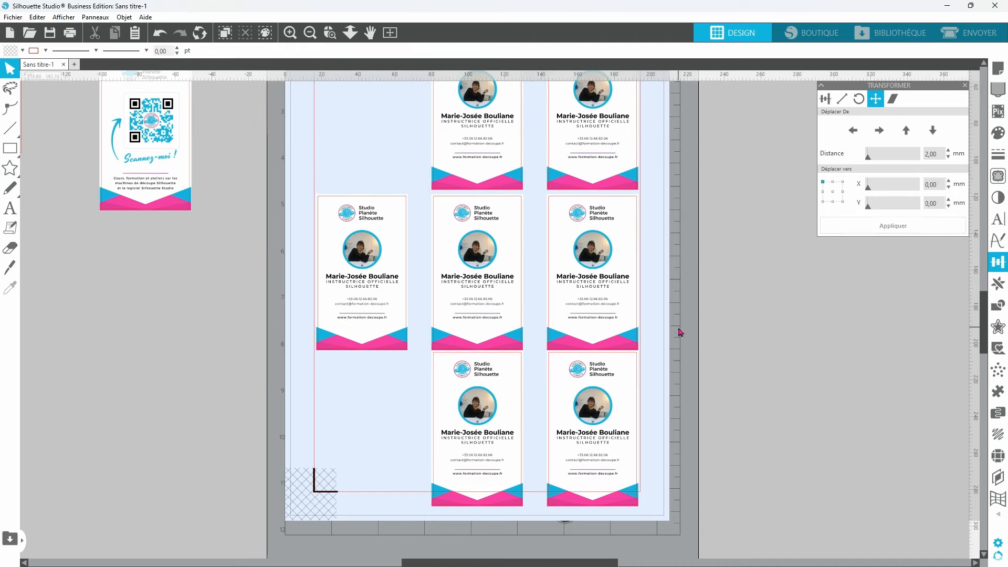
pyautogui.scroll(3, 677, 331)
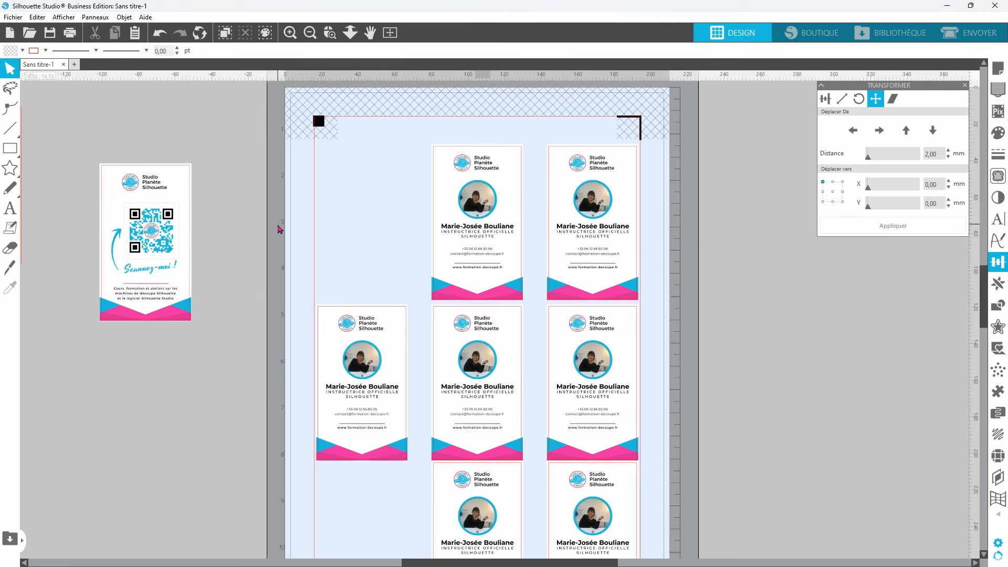
# Step: Move the first row's middle card into the empty left place and shift it 2 mm to the right
pyautogui.moveTo(487, 255); pyautogui.dragTo(368, 254)
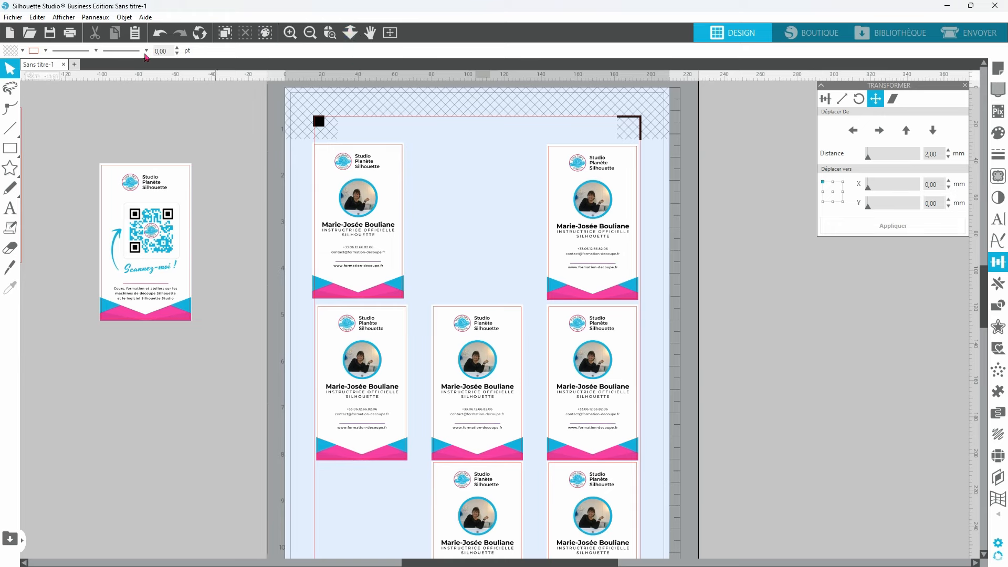
pyautogui.click(383, 209)
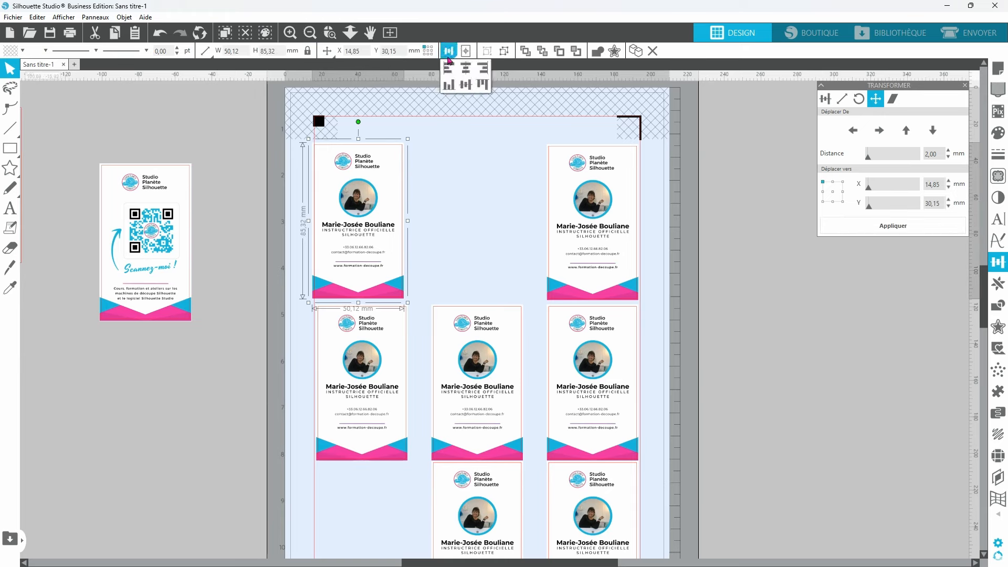
pyautogui.moveTo(327, 56)
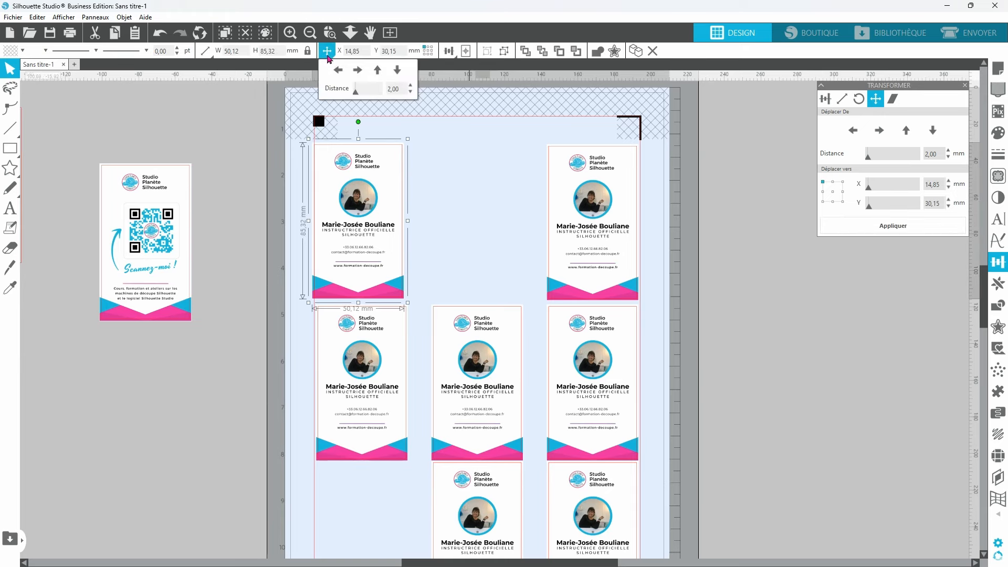
pyautogui.click(358, 70)
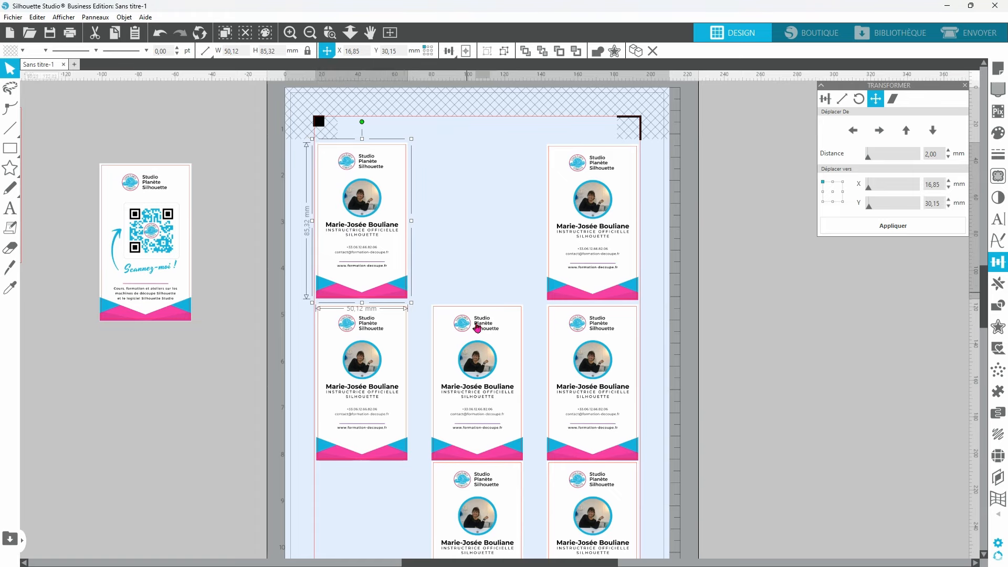
# Step: Reduce the inset of the registration marks to 10 mm in the page setup
pyautogui.scroll(-3, 446, 415)
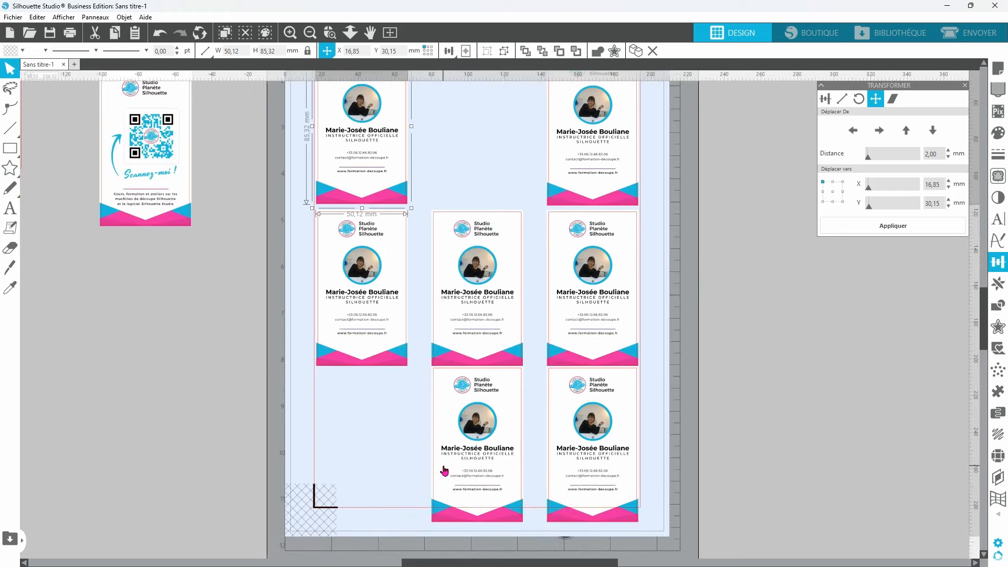
pyautogui.scroll(5, 608, 289)
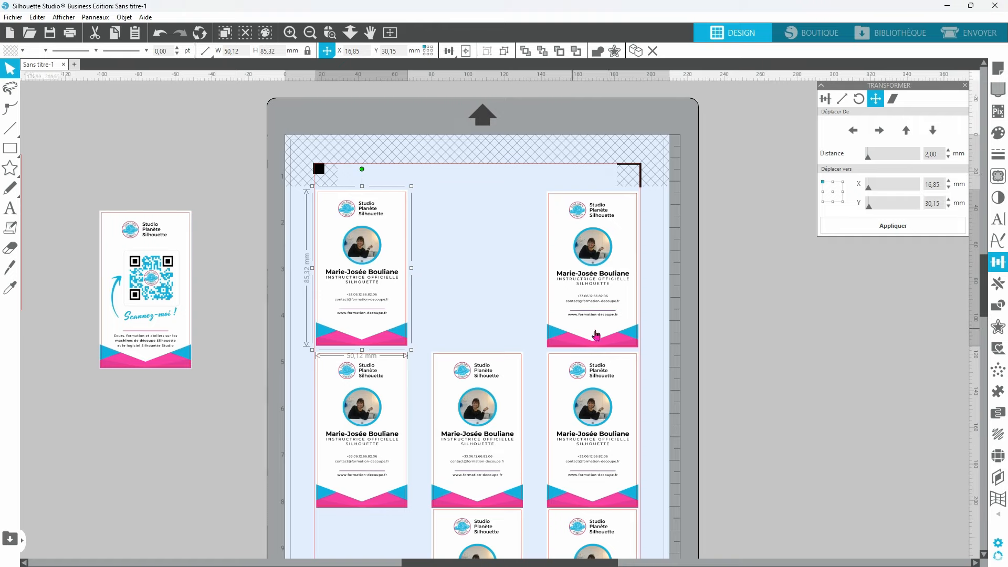
pyautogui.scroll(-4, 636, 289)
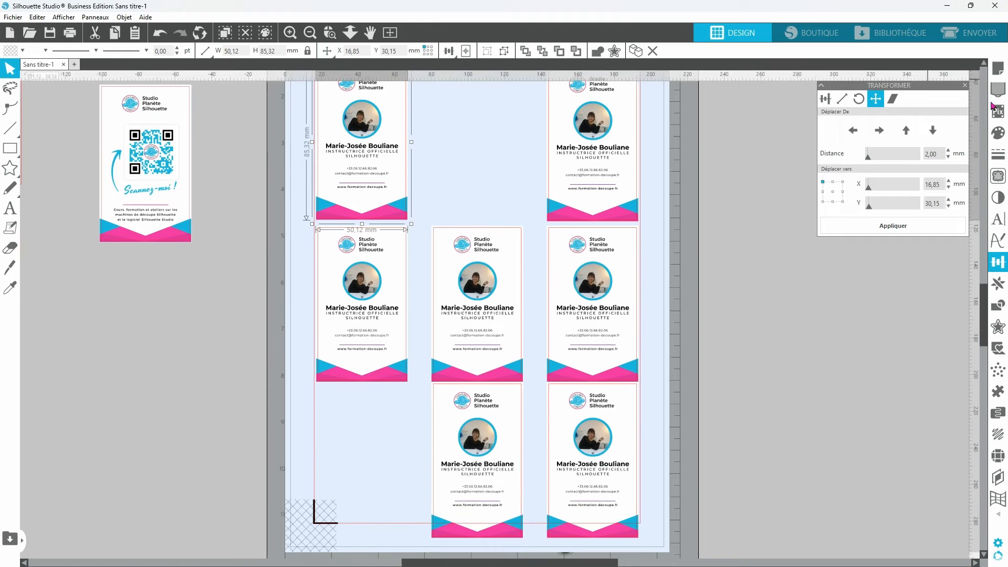
pyautogui.click(998, 68)
pyautogui.click(821, 97)
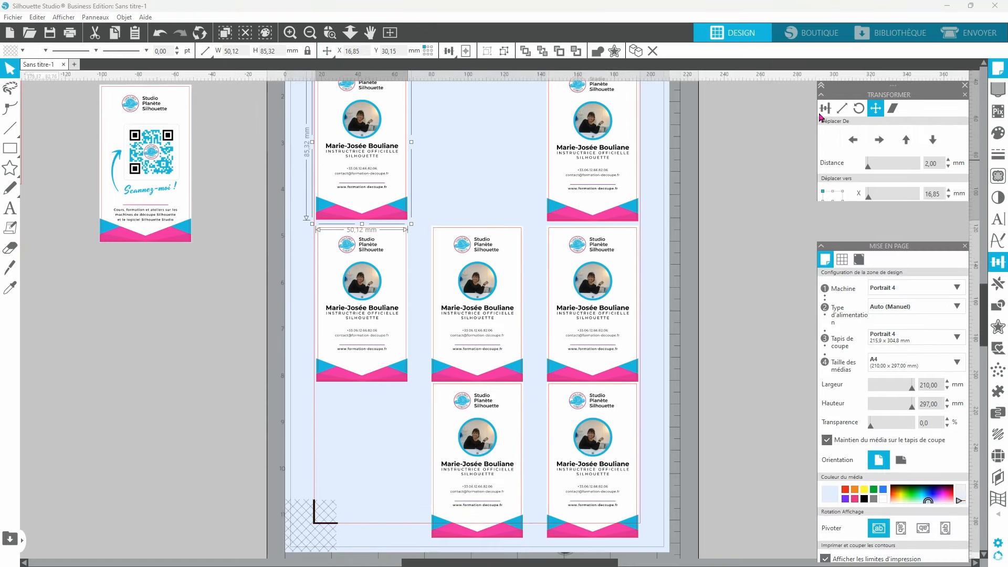
pyautogui.click(858, 118)
pyautogui.scroll(5, 695, 432)
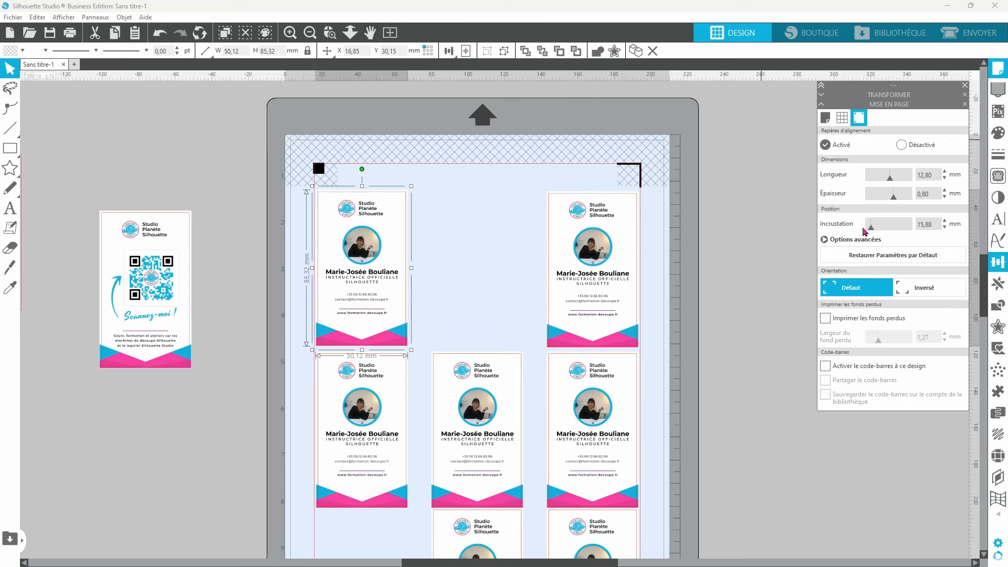
pyautogui.moveTo(871, 231); pyautogui.dragTo(869, 233)
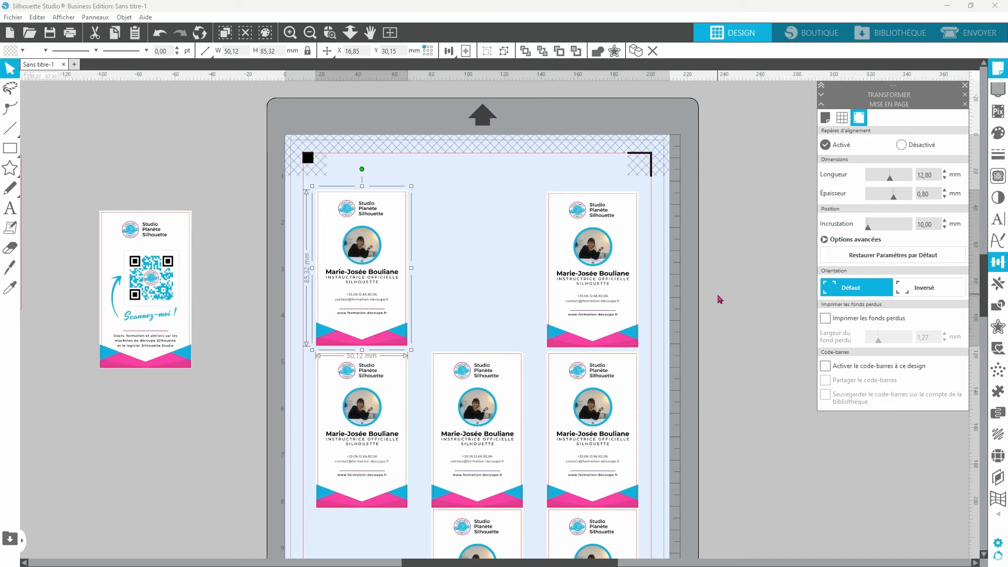
# Step: Move the first row's left and right cards up near the upper cut border and inward, the left one to about X 25.5 mm
pyautogui.scroll(-4, 720, 298)
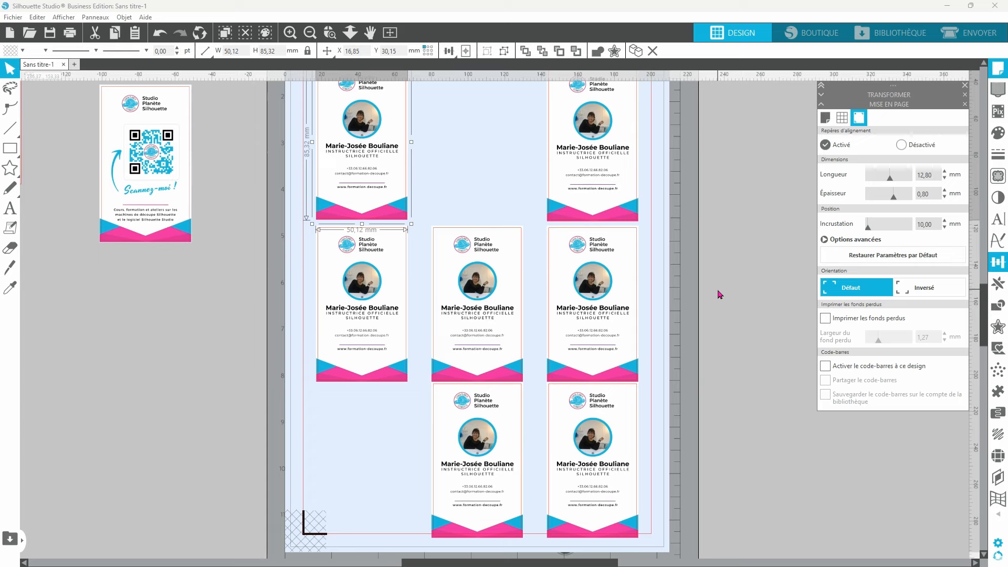
pyautogui.scroll(4, 720, 292)
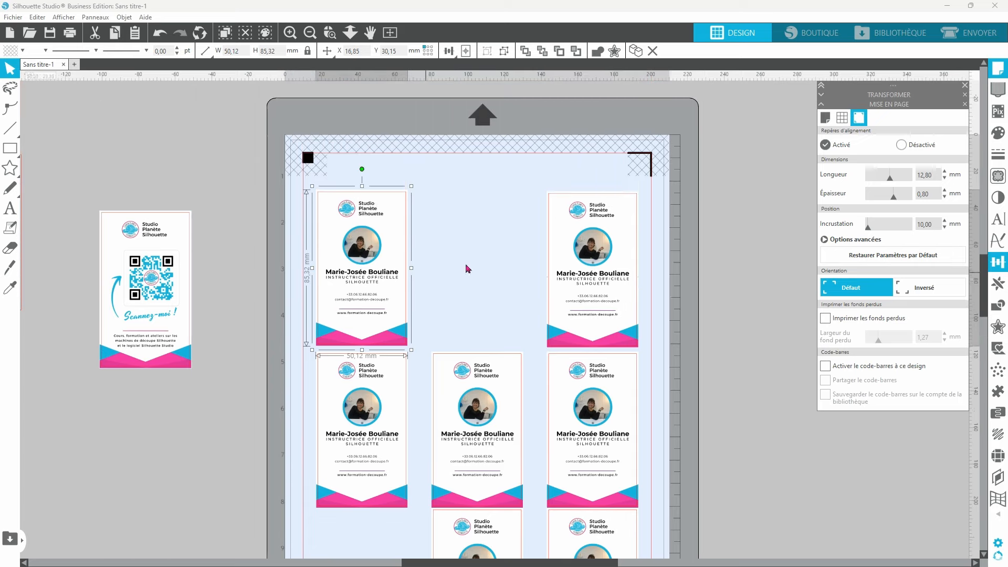
pyautogui.moveTo(366, 300); pyautogui.dragTo(382, 267)
pyautogui.moveTo(597, 288); pyautogui.dragTo(584, 254)
# Step: Duplicate the first row's right card to its left and nudge the copy left to X 81.70 mm
pyautogui.hotkey('ctrl', 'Left')
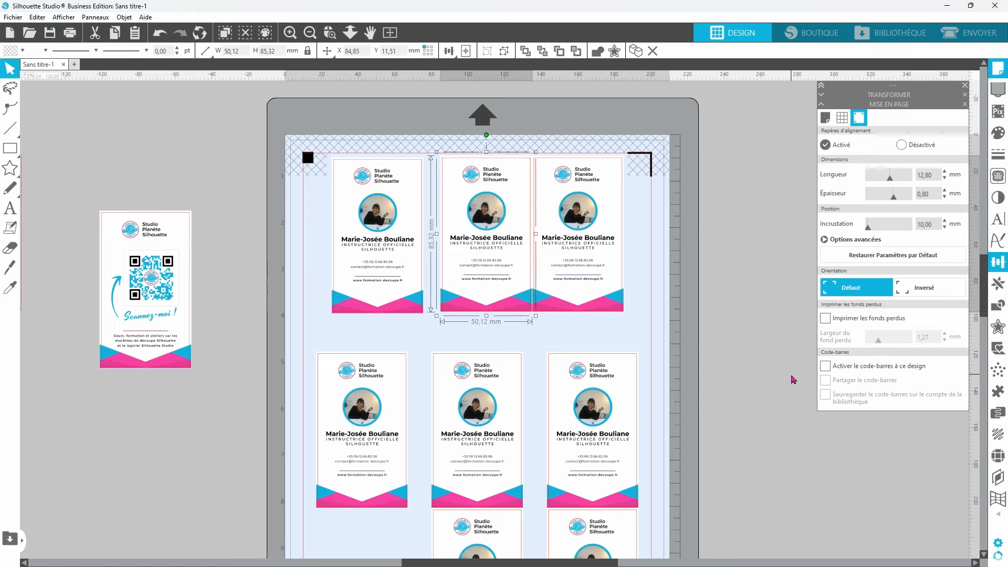
pyautogui.press('Left')
pyautogui.press('Left')
pyautogui.press('Left')
pyautogui.press('Left')
pyautogui.press('Left')
pyautogui.press('Left')
pyautogui.press('Left')
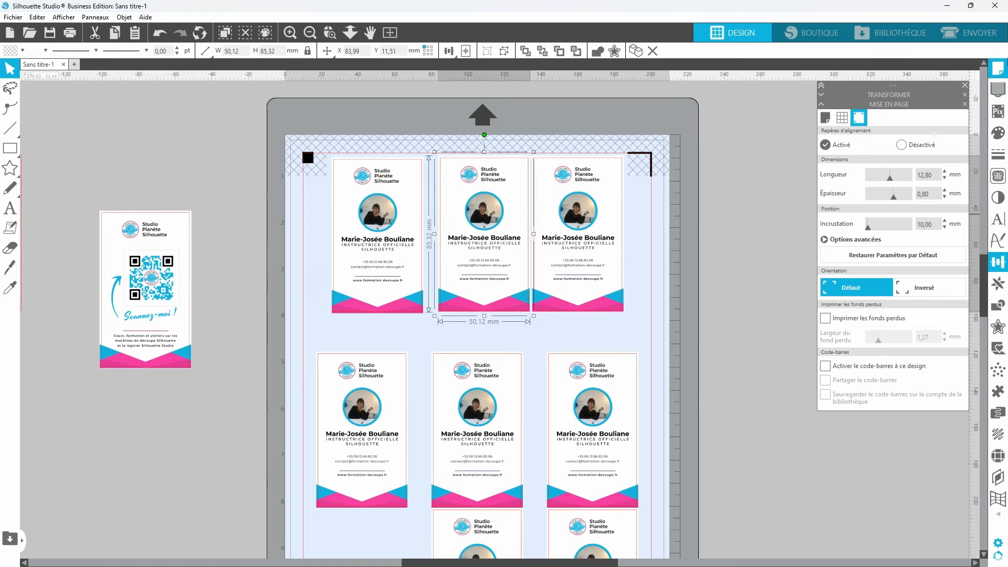
pyautogui.press('Left')
pyautogui.press('Left')
pyautogui.press('Left')
pyautogui.press('Left')
pyautogui.press('Left')
pyautogui.press('Left')
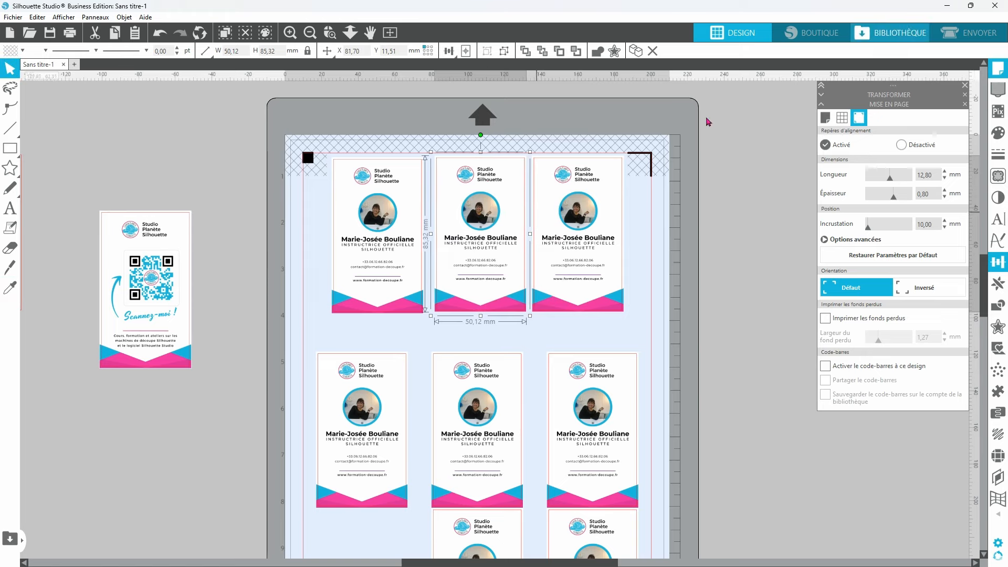
# Step: Delete the second row of cards and the two remaining cards of the third row
pyautogui.click(588, 441)
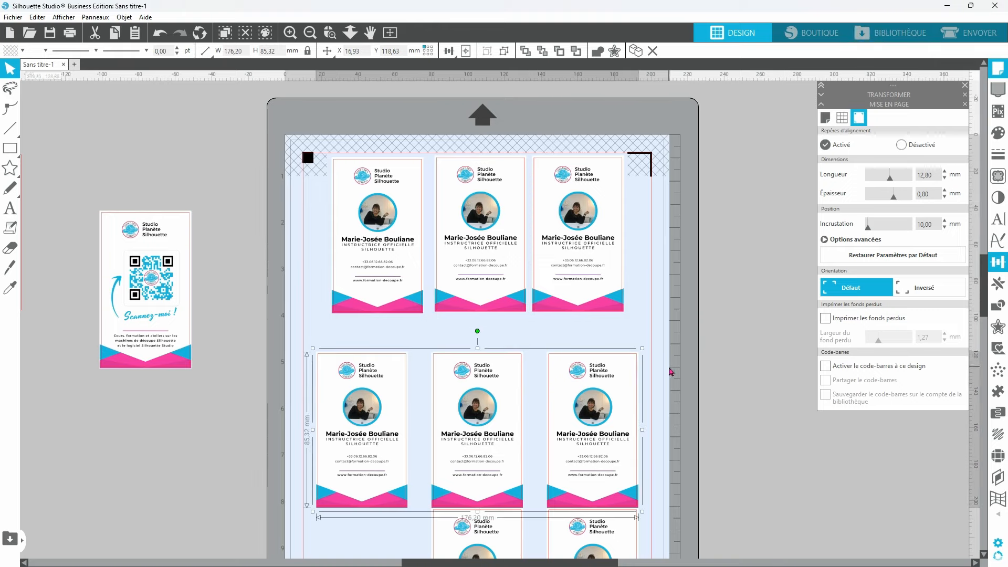
pyautogui.press('Delete')
pyautogui.scroll(-9, 671, 387)
pyautogui.click(588, 440)
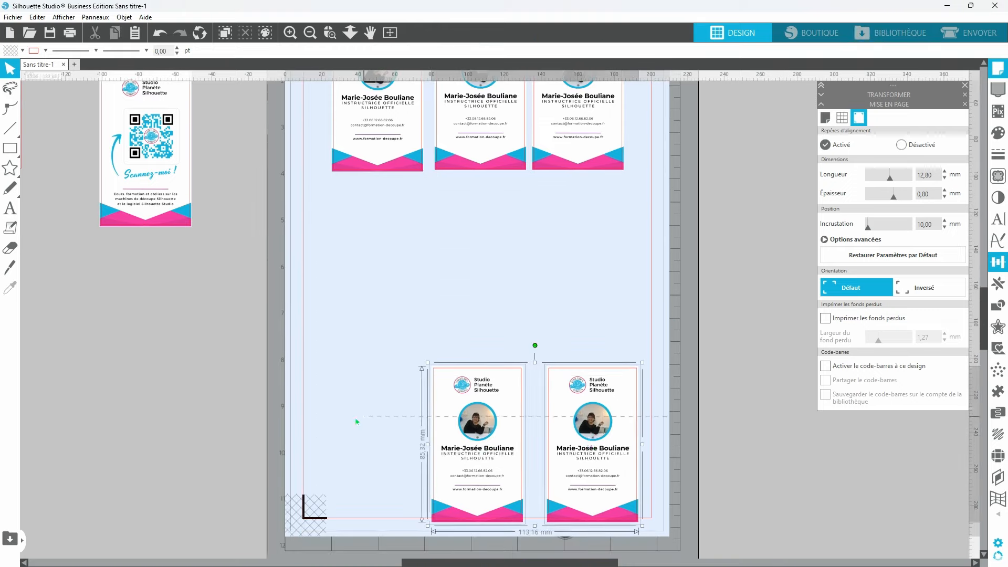
pyautogui.press('Delete')
# Step: Align the three cards of the first row along their bottom edges
pyautogui.scroll(8, 572, 316)
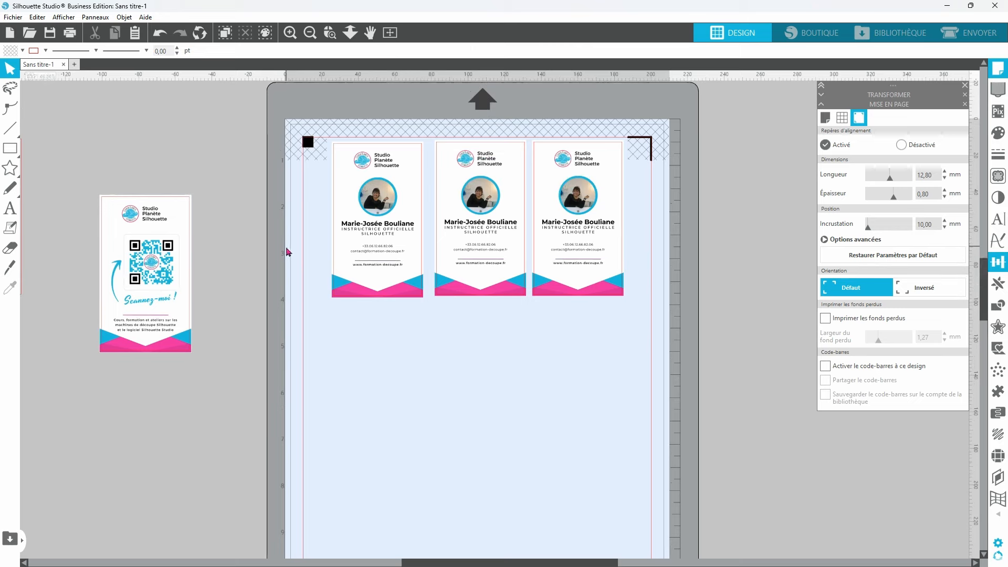
pyautogui.click(536, 168)
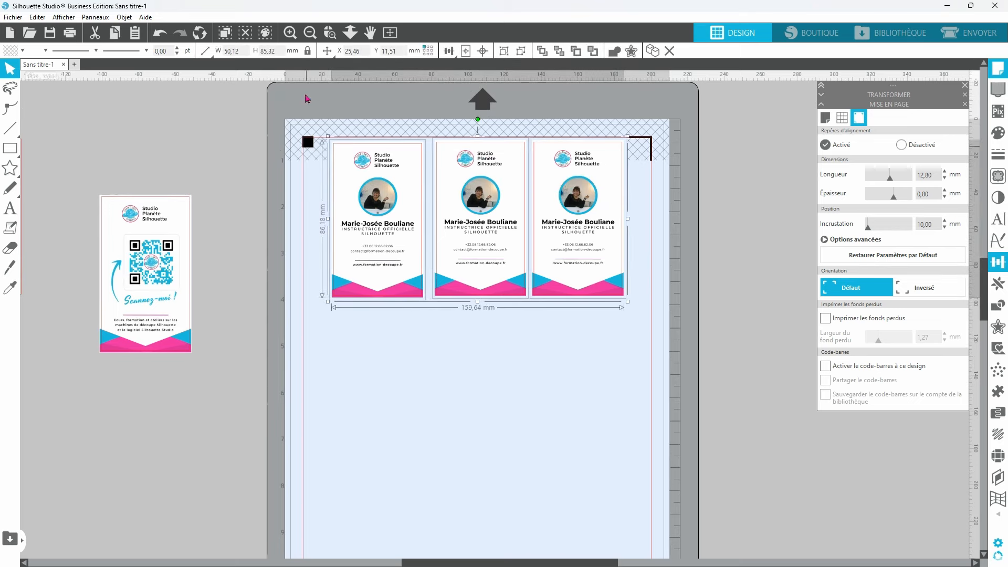
pyautogui.click(328, 51)
pyautogui.click(449, 51)
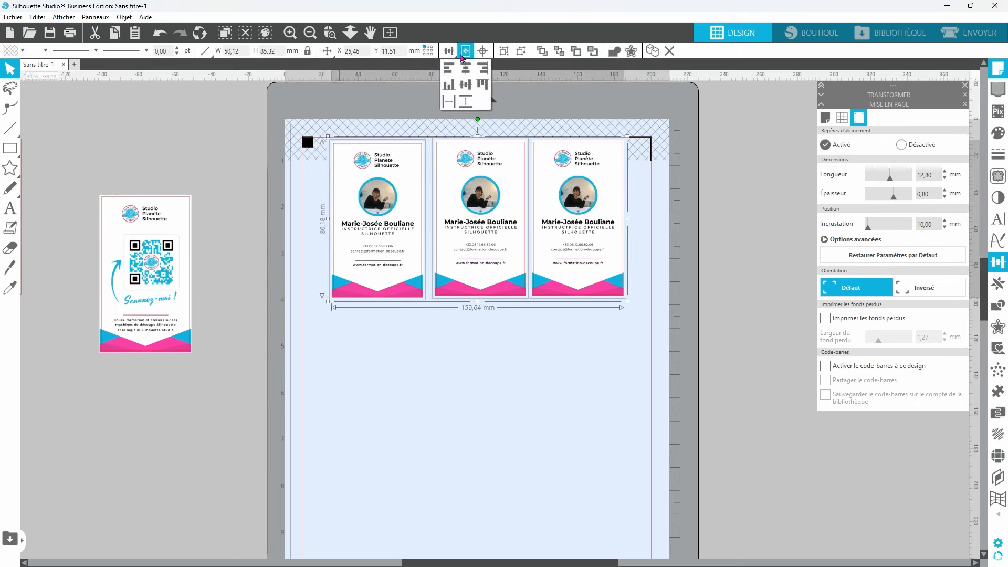
pyautogui.click(450, 72)
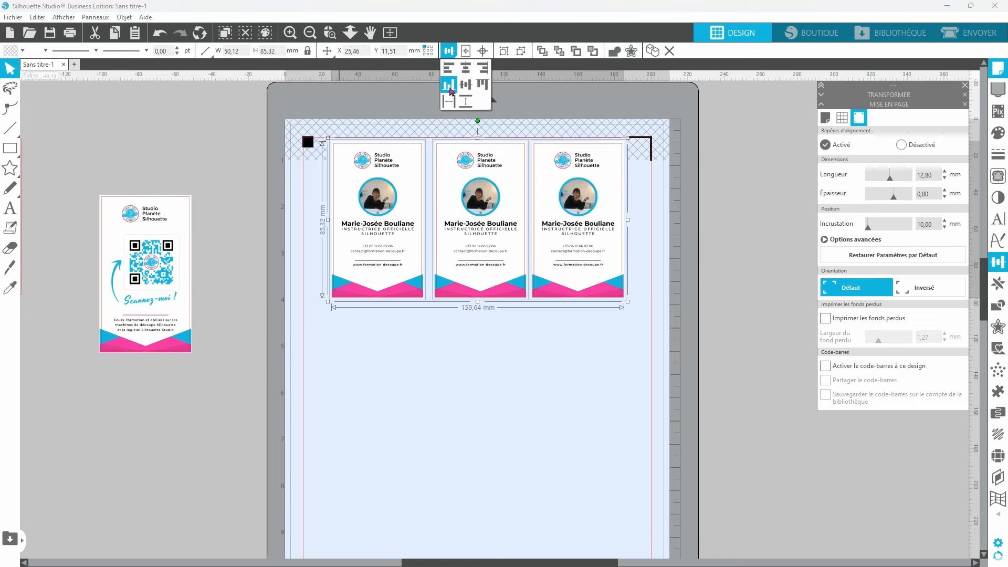
pyautogui.click(724, 283)
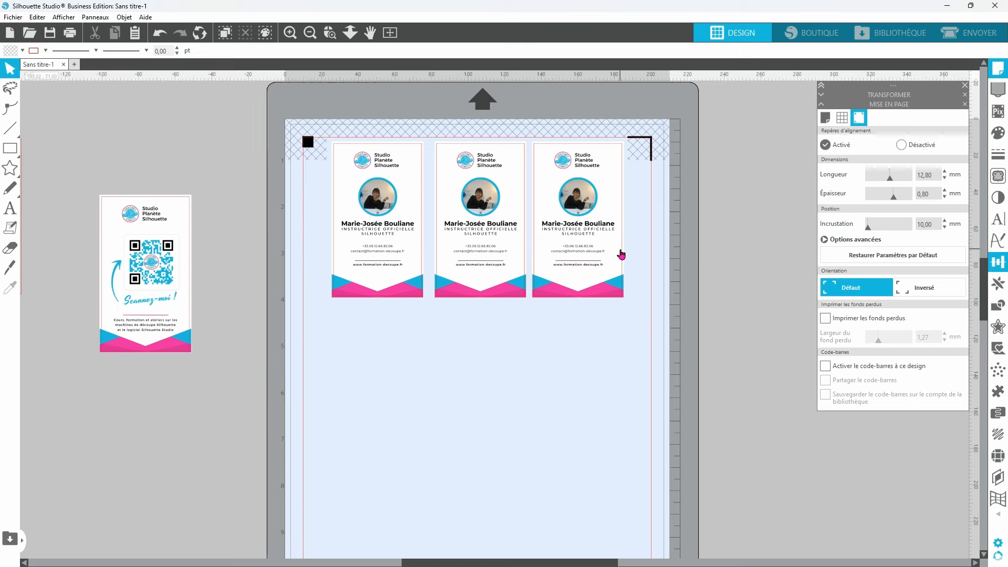
# Step: Move the first row's outer cards outward to the left and right cut borders
pyautogui.moveTo(376, 234); pyautogui.dragTo(345, 233)
pyautogui.click(401, 228)
pyautogui.moveTo(591, 248); pyautogui.dragTo(620, 247)
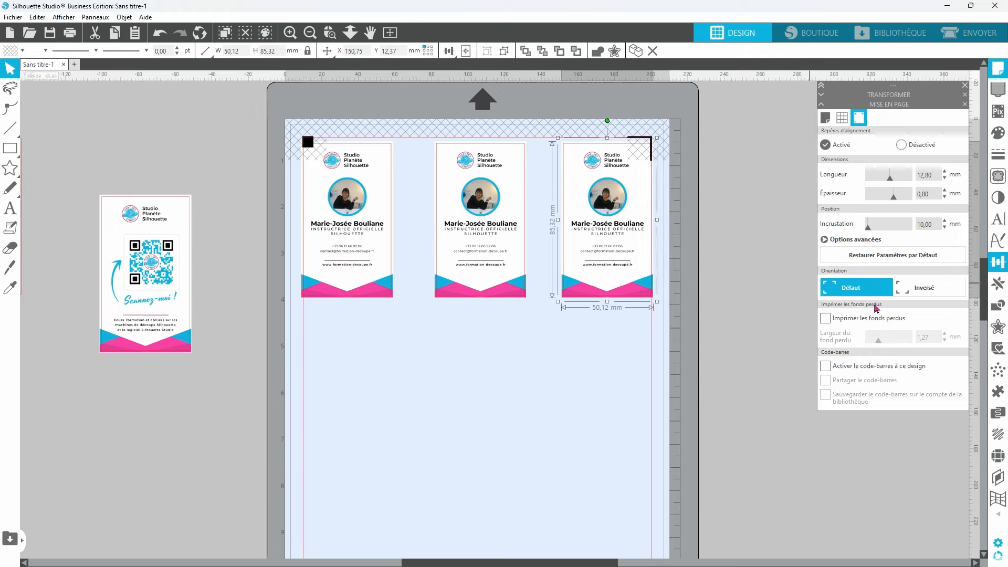
# Step: Move the first row's left card 15 mm to the right and its right card 15 mm to the left
pyautogui.click(346, 246)
pyautogui.moveTo(323, 55)
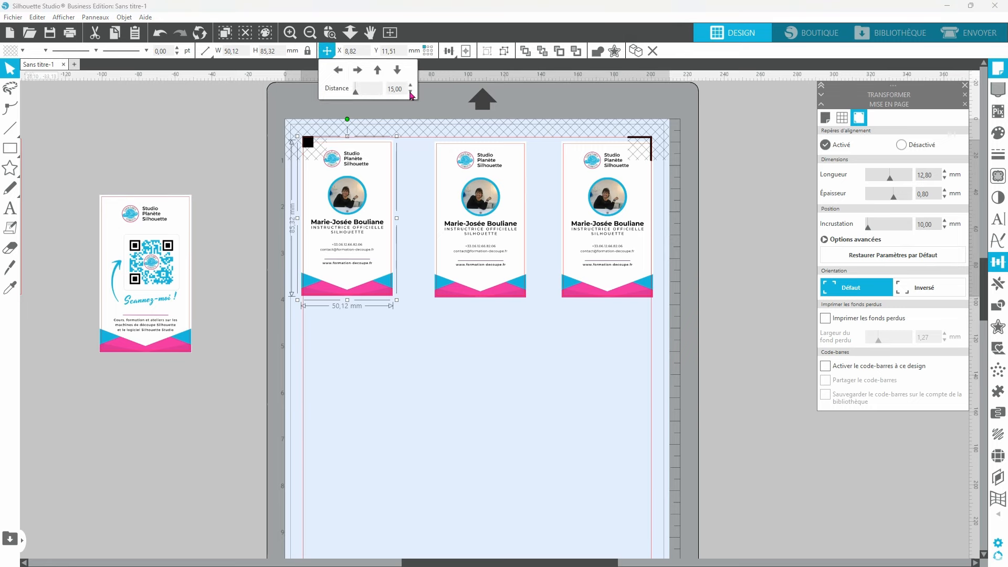
pyautogui.click(361, 76)
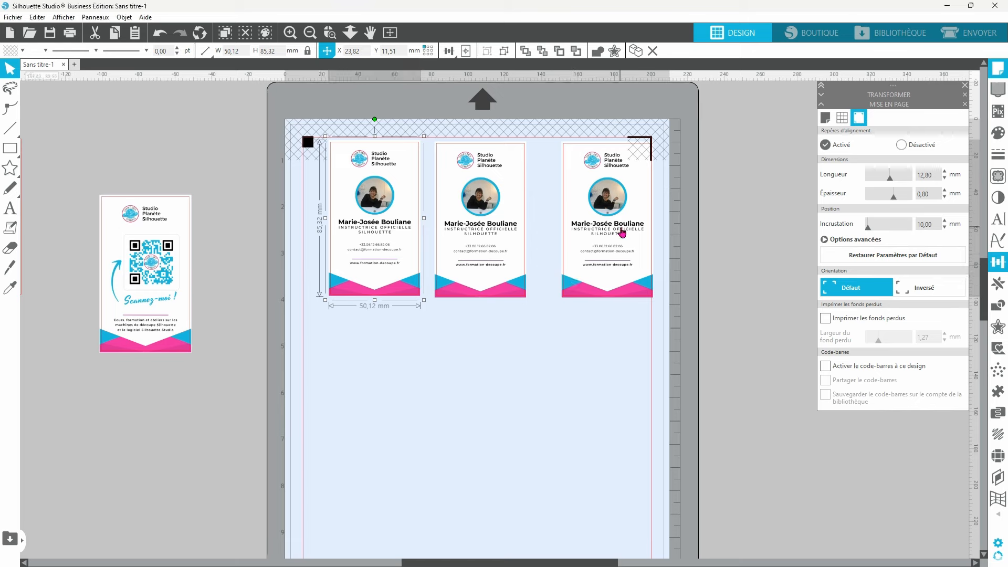
pyautogui.click(638, 221)
pyautogui.click(327, 51)
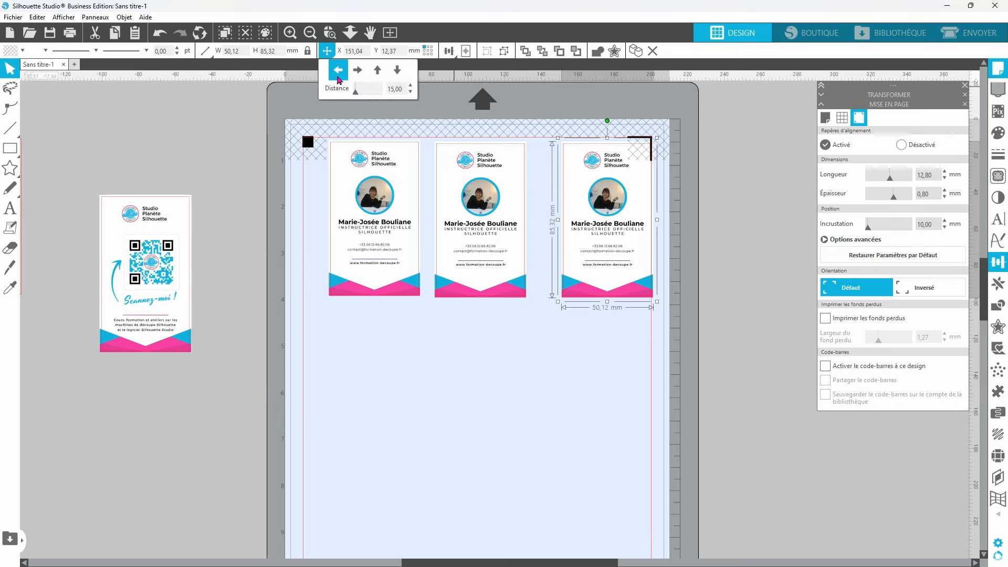
pyautogui.click(337, 70)
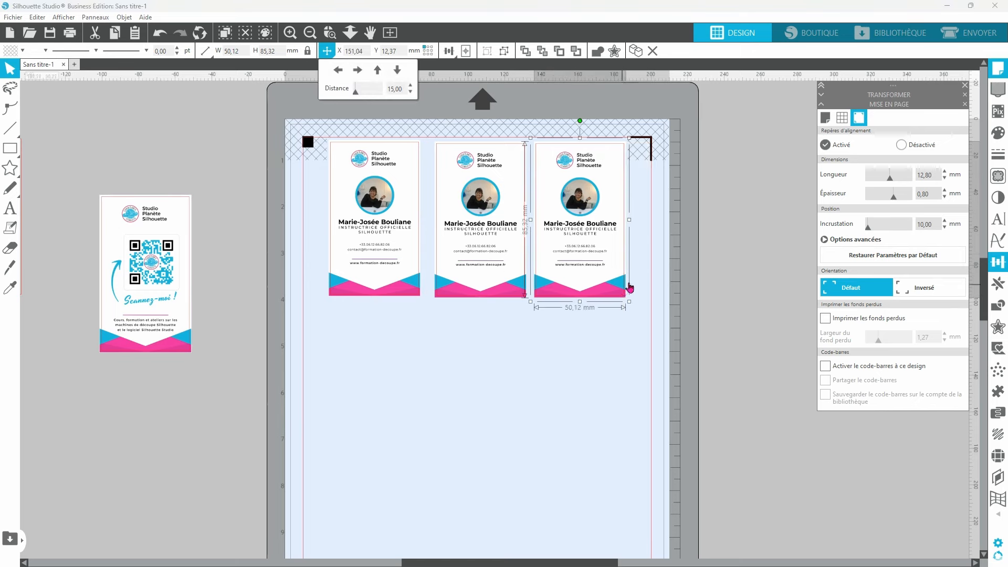
# Step: Space the three cards evenly across the row and align their bottom edges
pyautogui.moveTo(653, 312); pyautogui.dragTo(316, 127)
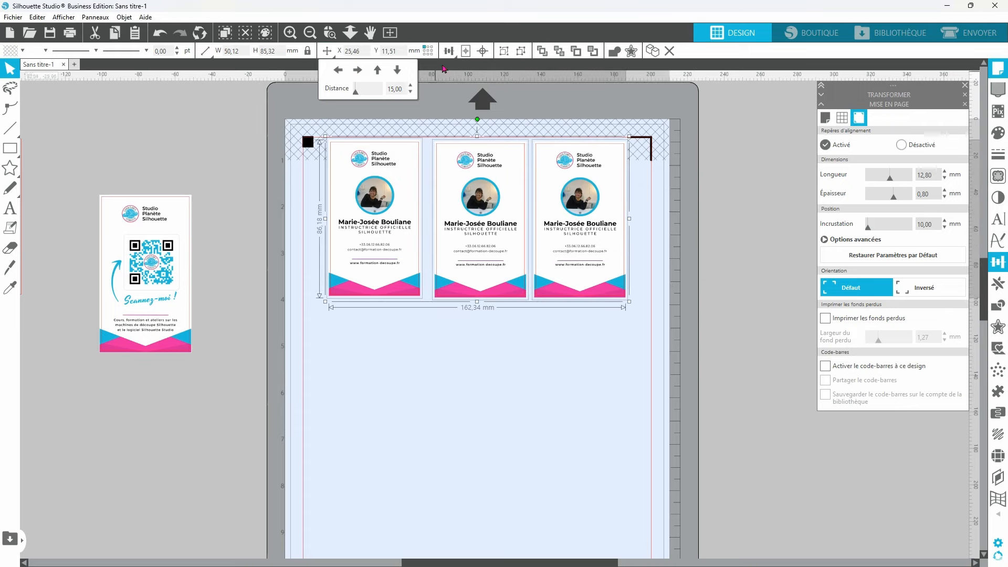
pyautogui.click(448, 51)
pyautogui.click(463, 83)
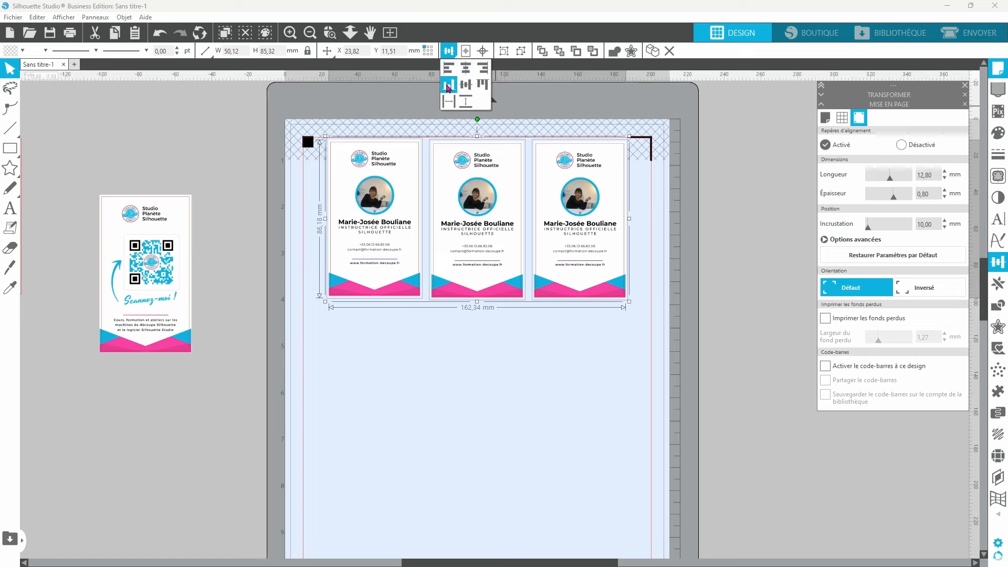
pyautogui.click(448, 86)
pyautogui.click(448, 101)
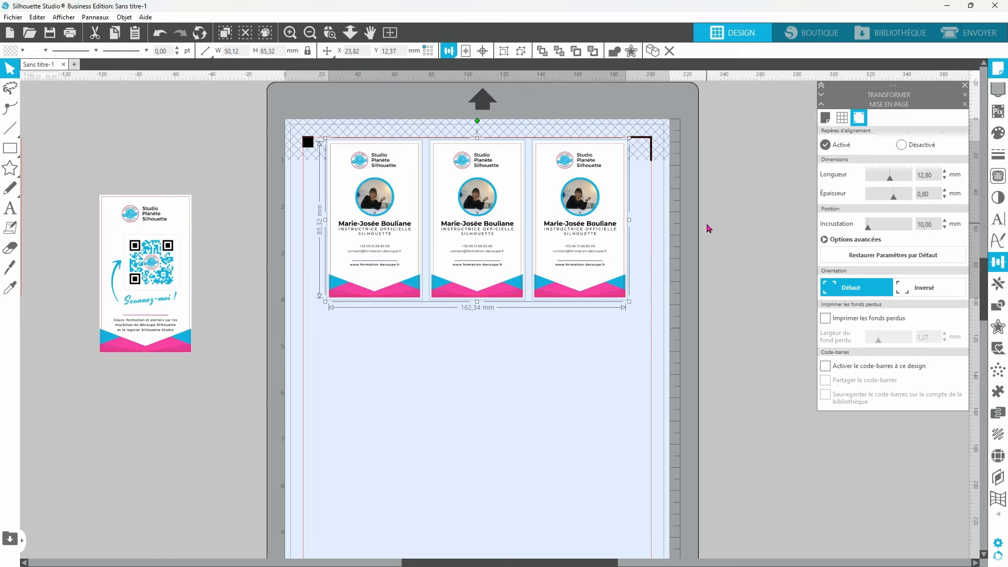
# Step: Duplicate the first row as a group below itself and move the copy 5 mm down to Y 102.69 mm
pyautogui.hotkey('ctrl', 'd')
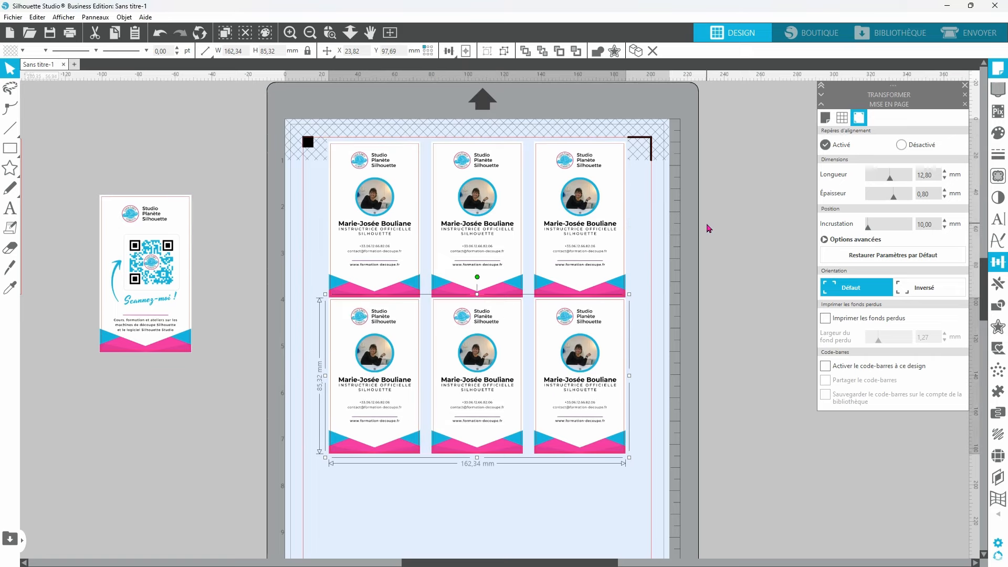
pyautogui.press('Down')
pyautogui.press('Up')
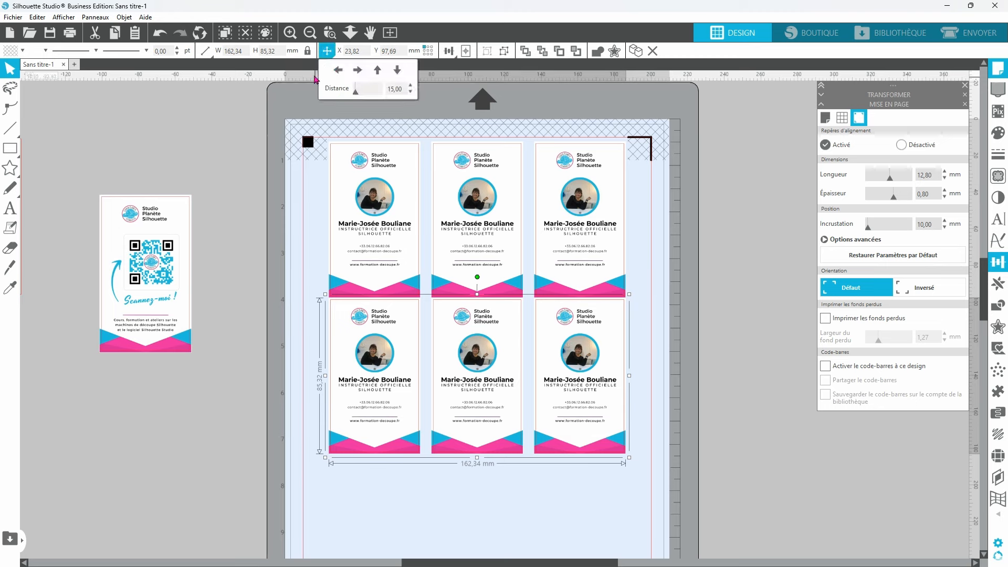
pyautogui.moveTo(328, 55)
pyautogui.click(390, 91)
pyautogui.click(411, 93)
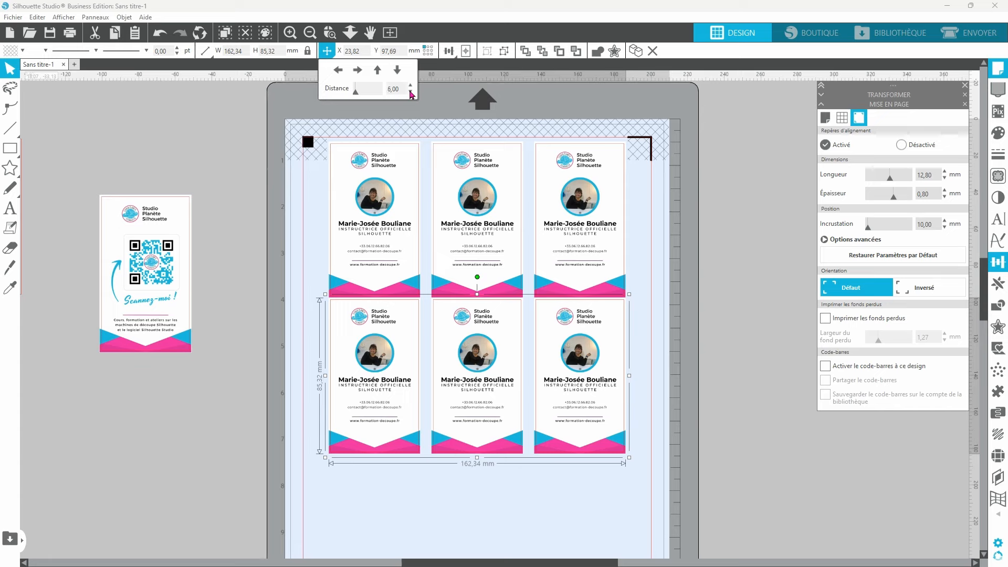
pyautogui.click(397, 69)
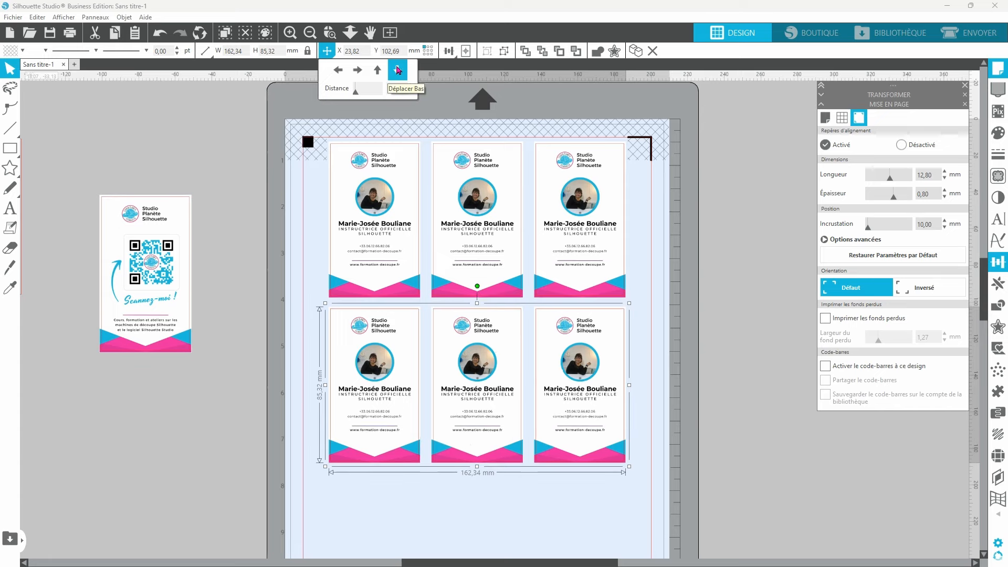
# Step: Duplicate the second row below itself and move the new third row 5 mm down
pyautogui.scroll(-3, 732, 399)
pyautogui.scroll(-2, 732, 401)
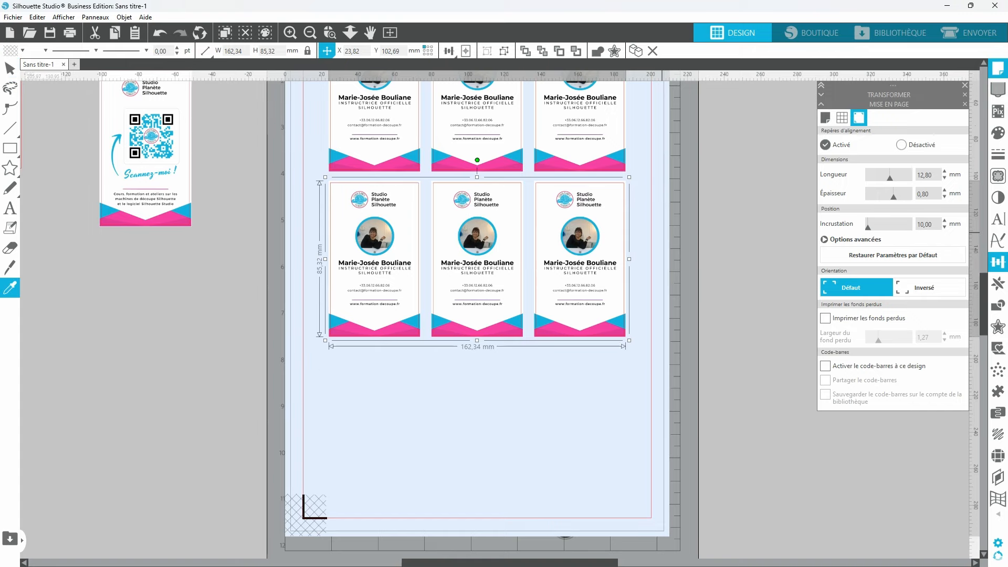
pyautogui.hotkey('ctrl', 'Down')
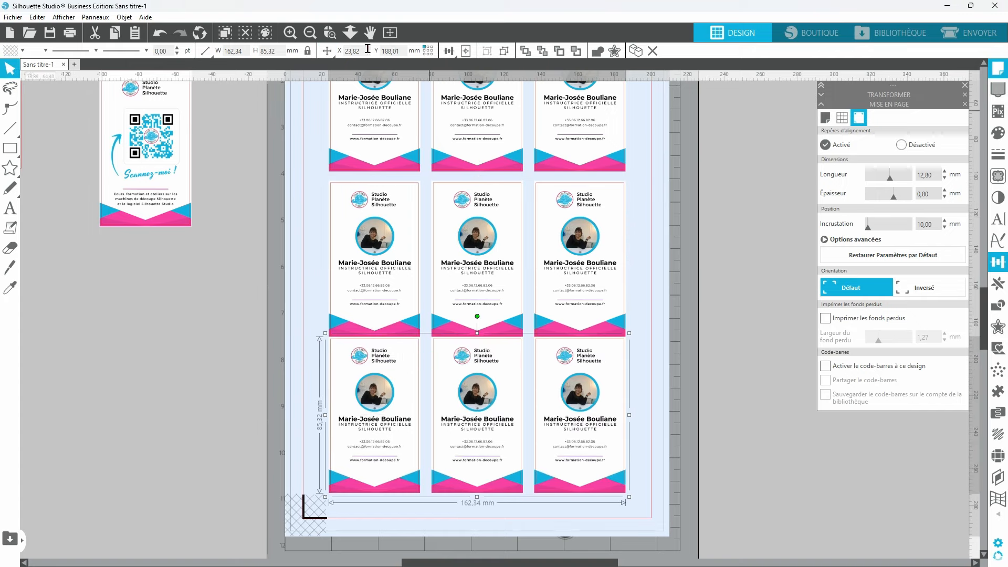
pyautogui.click(327, 50)
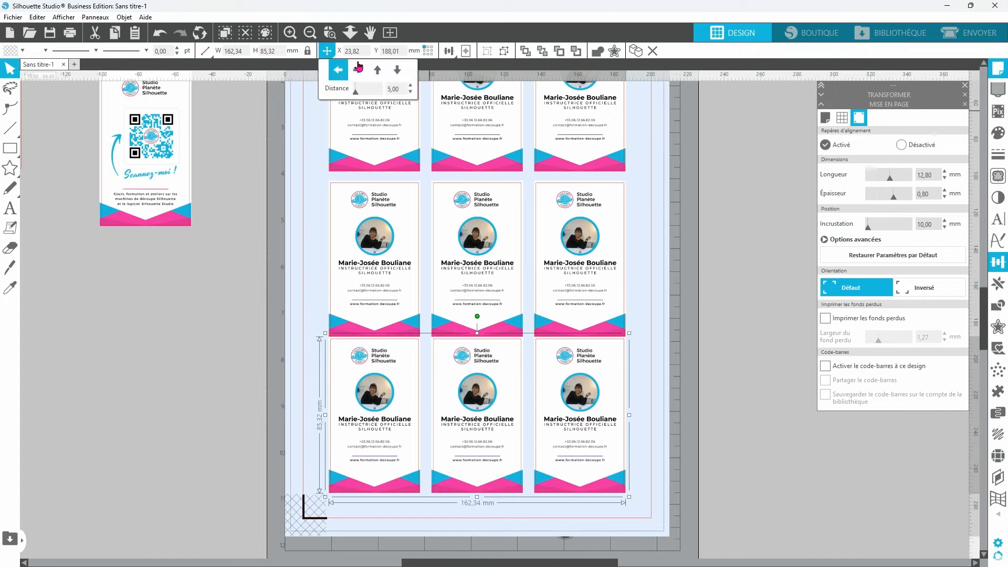
pyautogui.click(398, 70)
pyautogui.click(729, 440)
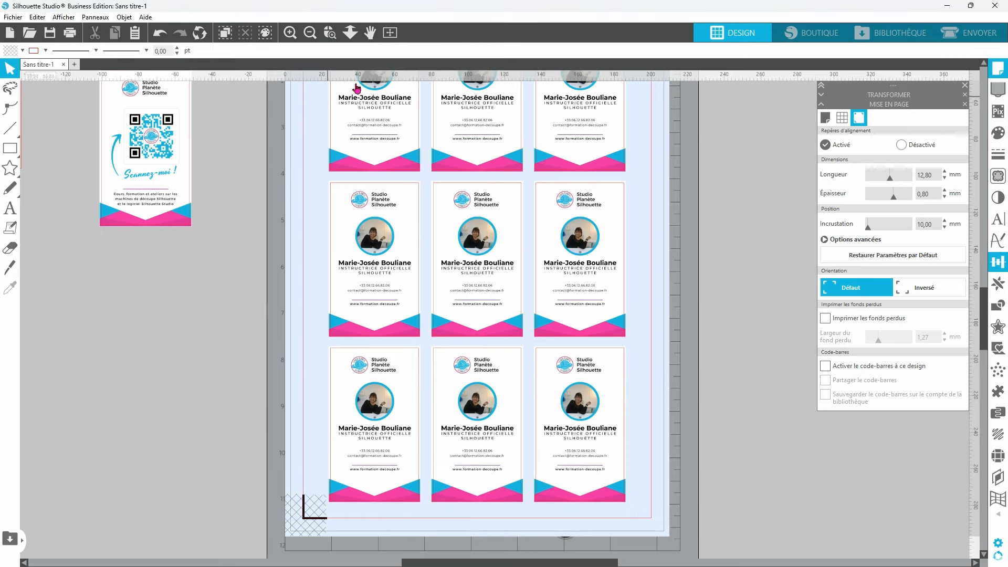
# Step: Compare the page's side margins using a helper rectangle 24.84 mm wide, and set it aside off the page
pyautogui.scroll(3, 689, 386)
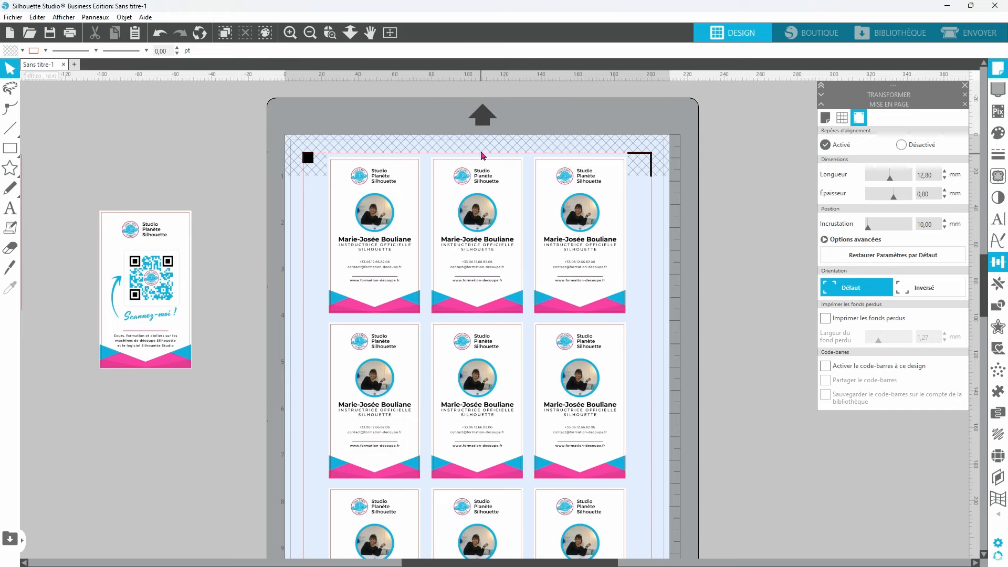
pyautogui.scroll(-1, 540, 471)
pyautogui.scroll(-5, 540, 472)
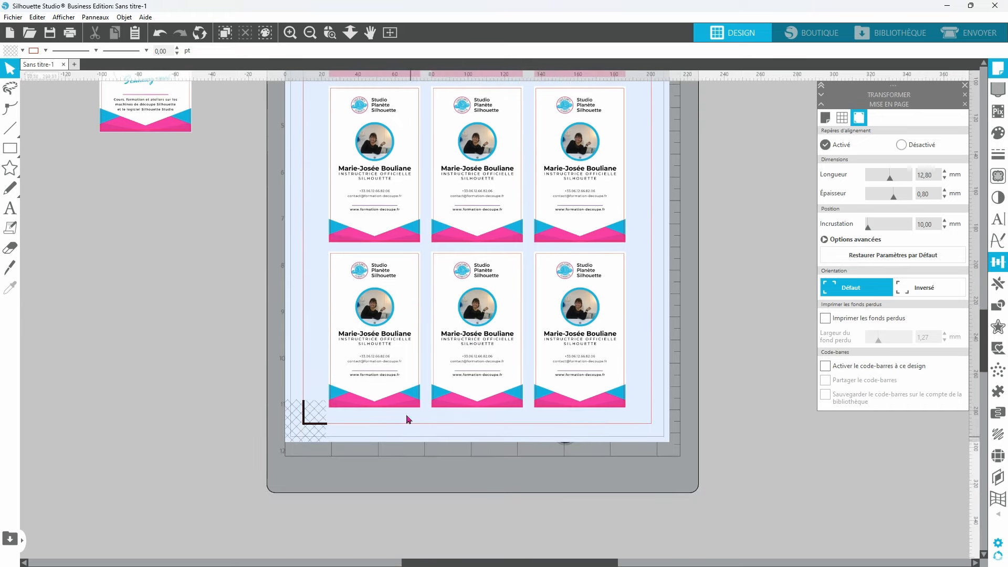
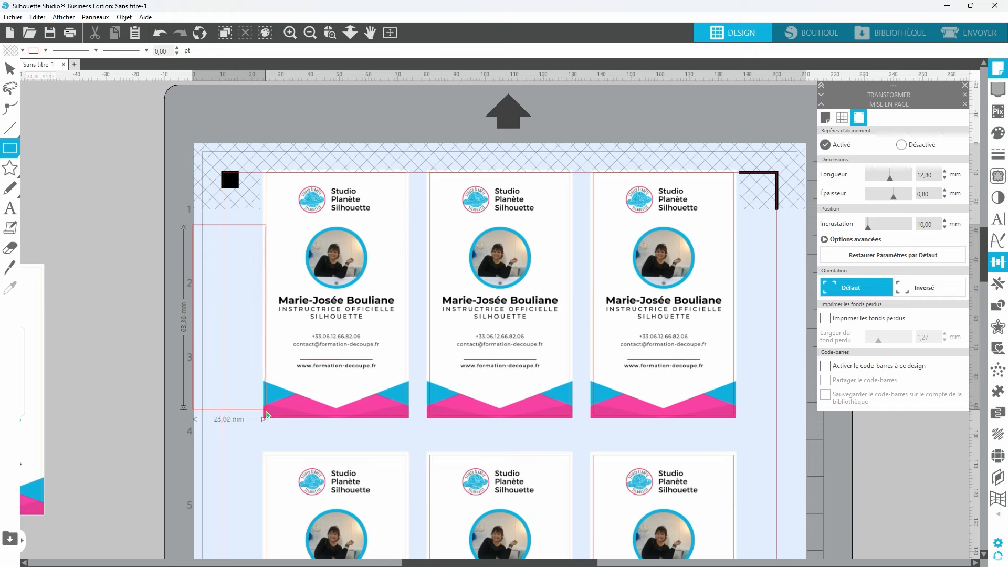
pyautogui.moveTo(188, 318); pyautogui.dragTo(190, 318)
pyautogui.moveTo(215, 228); pyautogui.dragTo(754, 222)
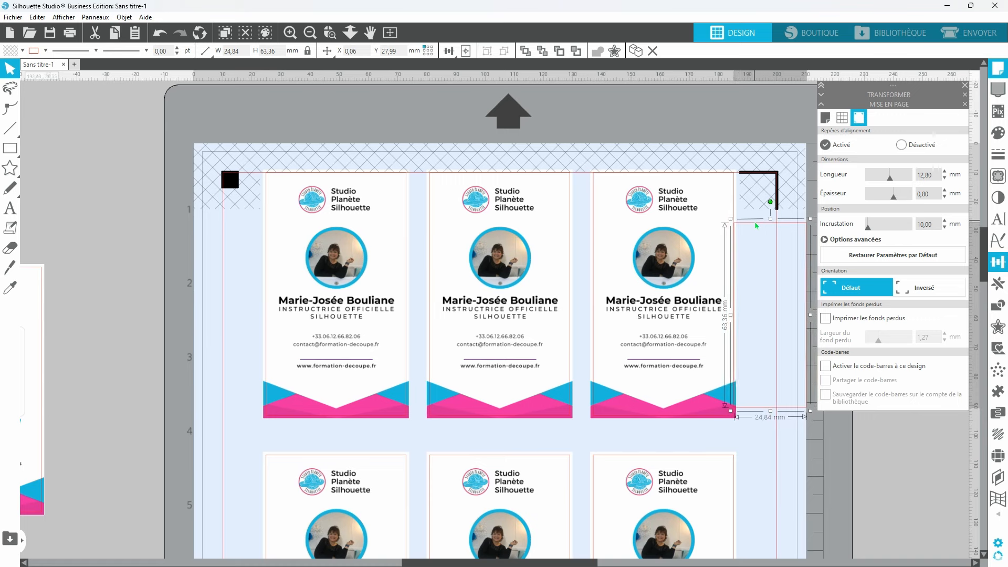
pyautogui.moveTo(754, 221); pyautogui.dragTo(56, 156)
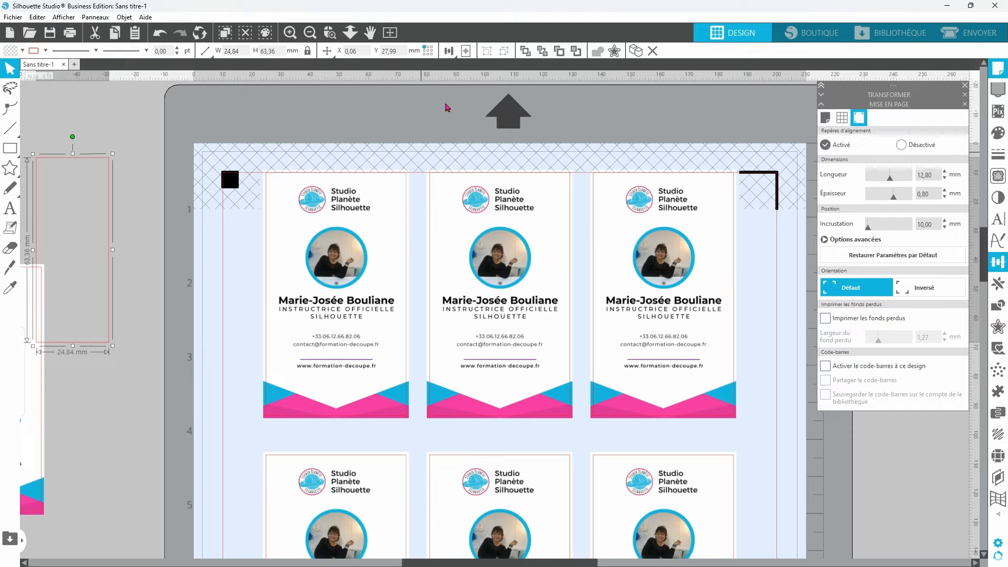
# Step: Align the three rows of cards on their common horizontal centre
pyautogui.click(390, 33)
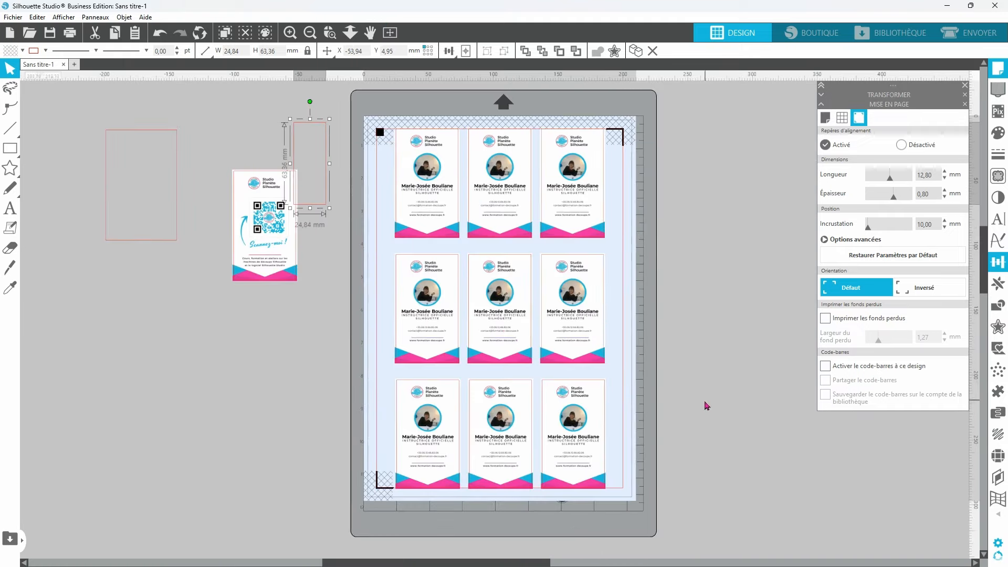
pyautogui.moveTo(500, 537); pyautogui.dragTo(481, 88)
pyautogui.moveTo(449, 52)
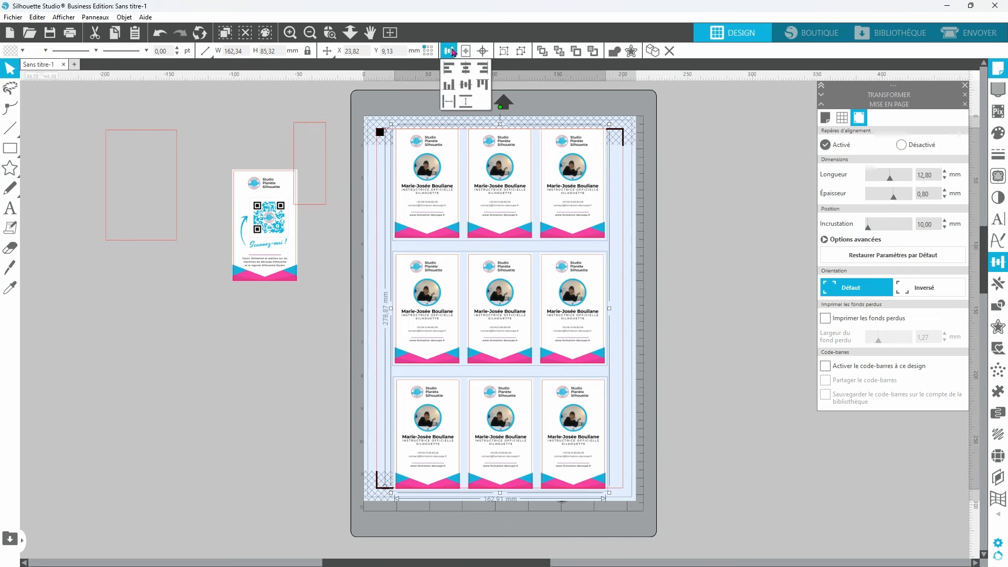
pyautogui.click(465, 85)
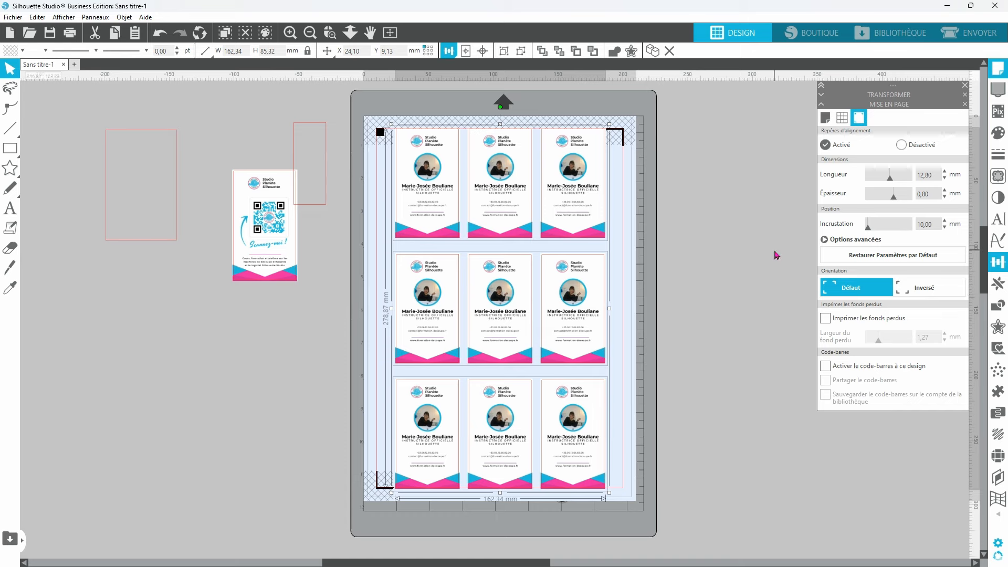
# Step: Group the three rows and centre the group on the page
pyautogui.hotkey('ctrl', 'g')
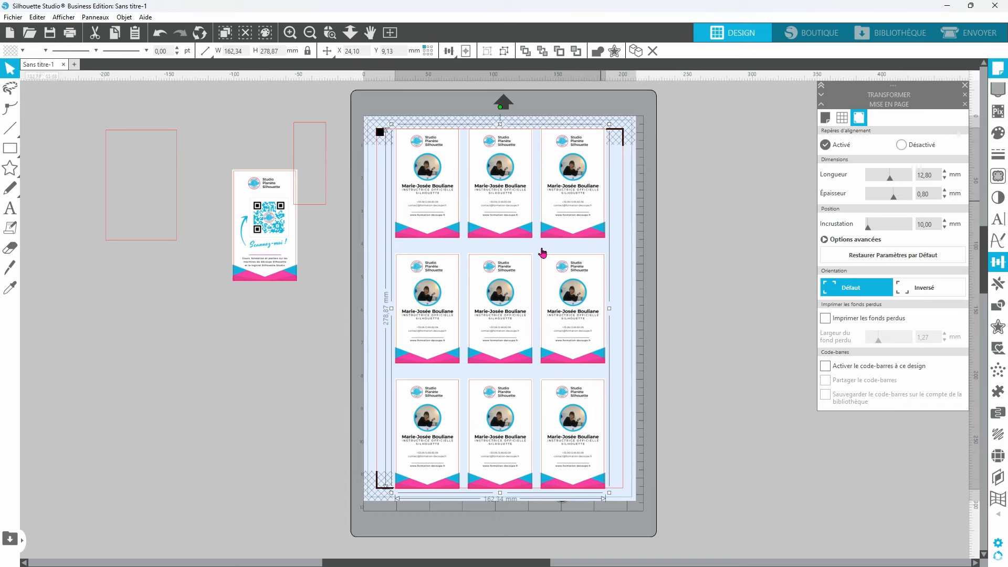
pyautogui.click(466, 52)
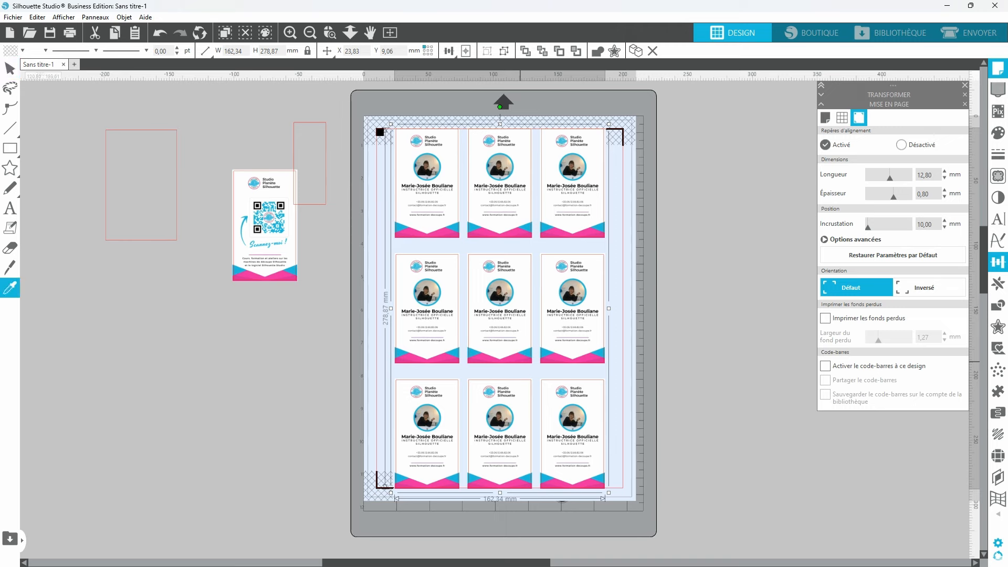
pyautogui.click(668, 441)
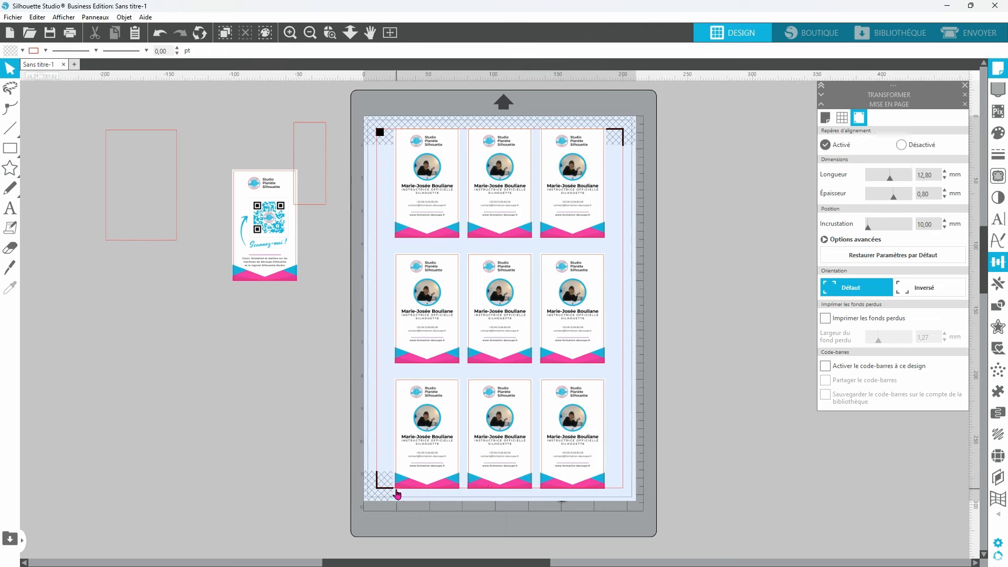
# Step: Ungroup the rows and nudge the top row of cards down to Y 11.49 mm
pyautogui.click(509, 192)
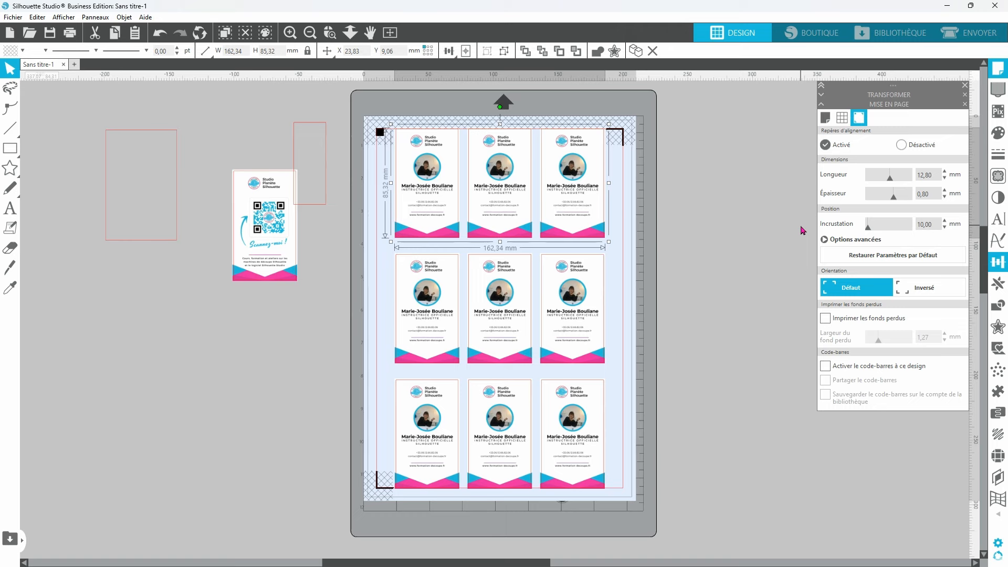
pyautogui.press('Down')
pyautogui.press('Down')
pyautogui.press('Down')
pyautogui.press('Down')
pyautogui.press('Down')
pyautogui.press('Down')
pyautogui.press('Down')
pyautogui.press('Down')
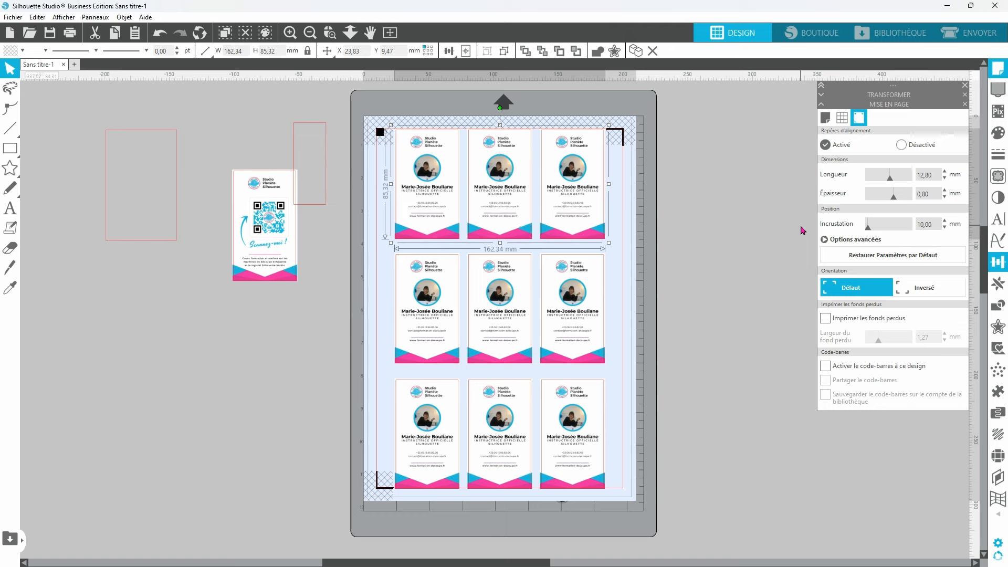
pyautogui.press('Down')
pyautogui.press('Down')
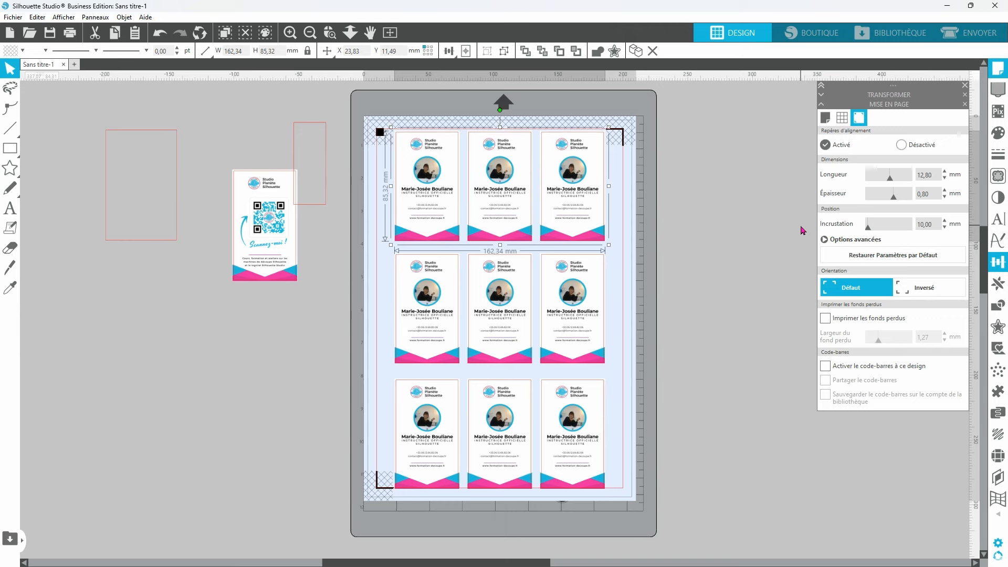
# Step: Nudge the top row of cards further down to about Y 13.11 mm, narrowing its gap to the middle row
pyautogui.press('Down')
pyautogui.press('Down')
pyautogui.press('Down')
pyautogui.press('Down')
pyautogui.press('Down')
pyautogui.press('Down')
pyautogui.press('Down')
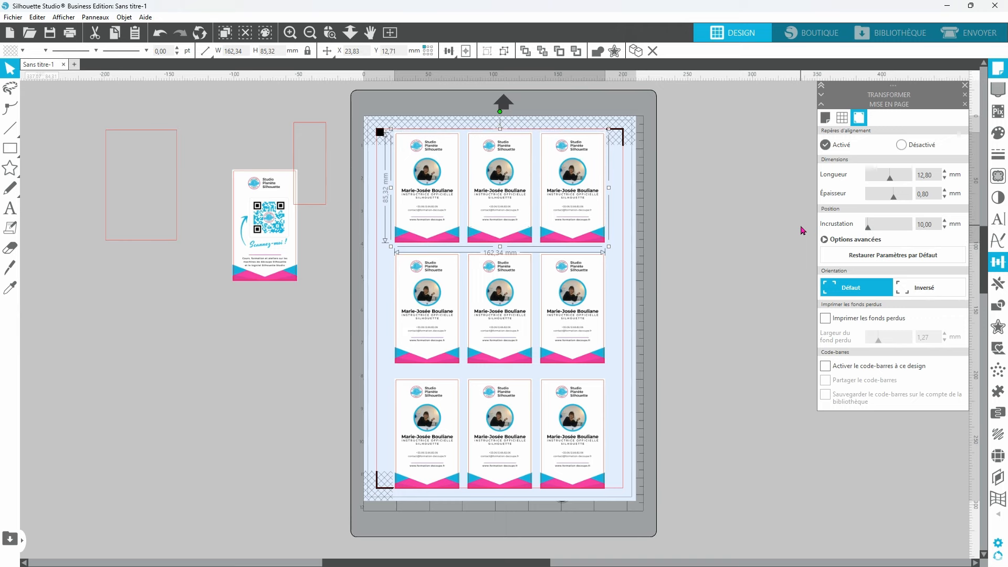
# Step: Nudge the bottom row of cards up to Y 198.57 mm so its gap to the middle row matches the upper one
pyautogui.click(495, 428)
pyautogui.press('Up')
pyautogui.press('Up')
pyautogui.press('Up')
pyautogui.press('Up')
pyautogui.press('Up')
pyautogui.press('Up')
pyautogui.press('Up')
pyautogui.press('Up')
pyautogui.press('Up')
pyautogui.press('Up')
pyautogui.press('Up')
pyautogui.press('Up')
pyautogui.press('Up')
pyautogui.press('Up')
pyautogui.press('Up')
pyautogui.press('Up')
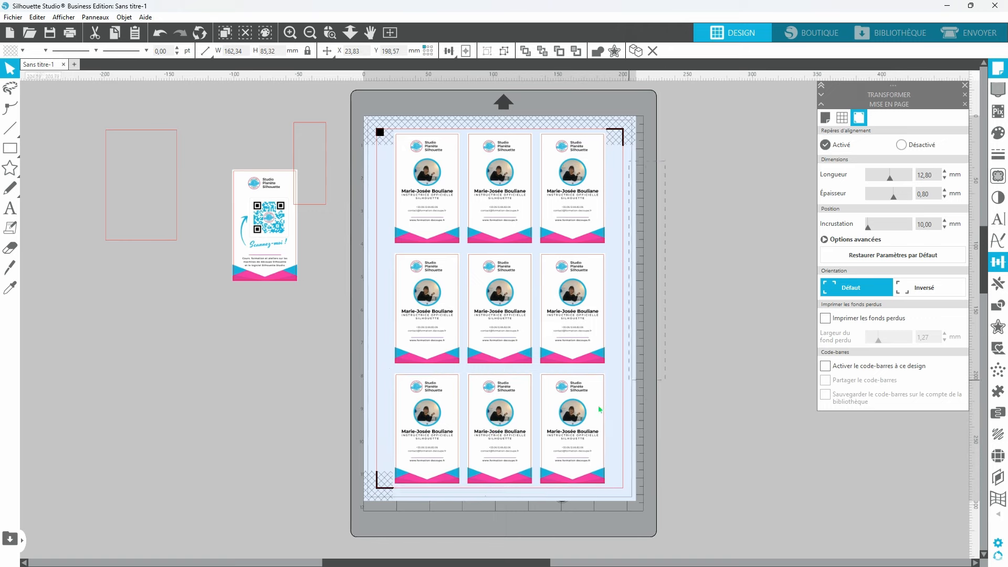
# Step: Group the three rows of cards and move the QR code card to a clear spot lower down beside the page
pyautogui.hotkey('ctrl', 'a')
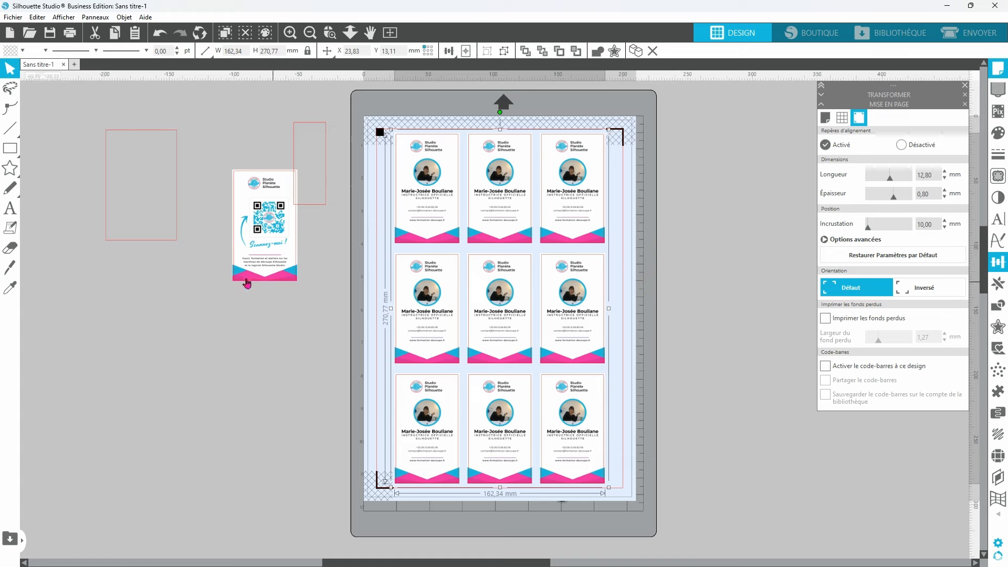
pyautogui.moveTo(267, 249); pyautogui.dragTo(253, 322)
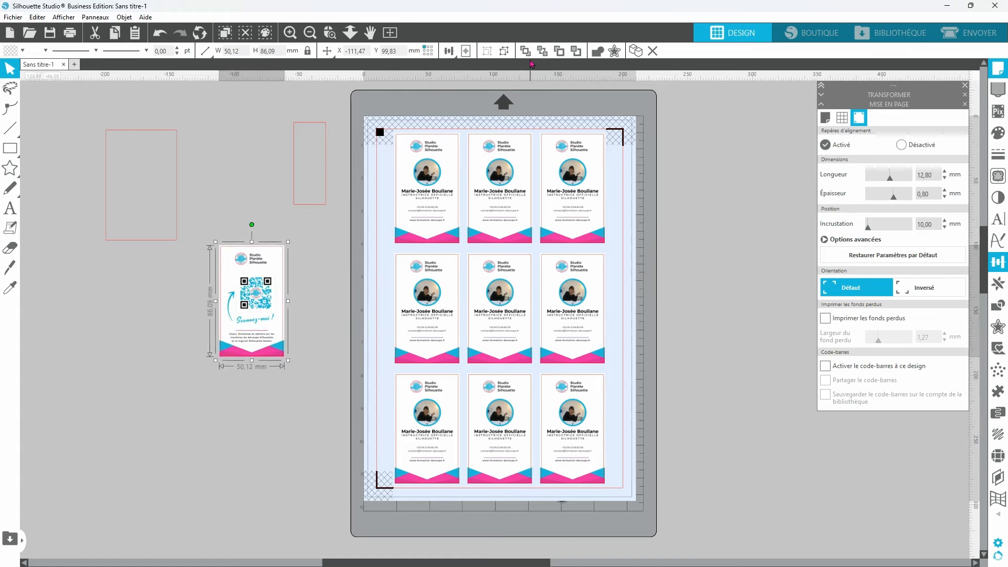
pyautogui.moveTo(248, 323); pyautogui.dragTo(269, 353)
# Step: Ungroup the block on the page into nine individual cards
pyautogui.click(502, 332)
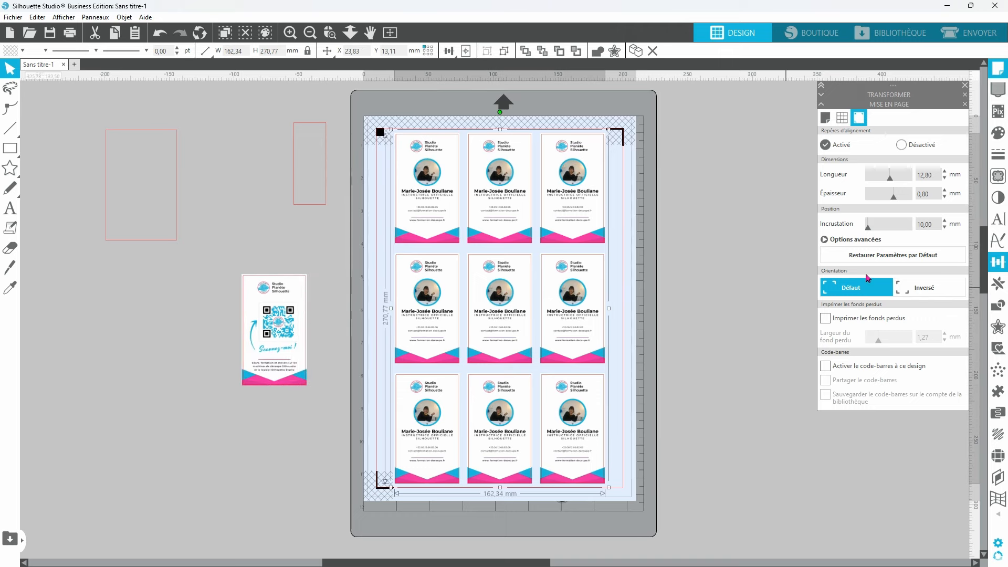
pyautogui.hotkey('ctrl', 'shift', 'g')
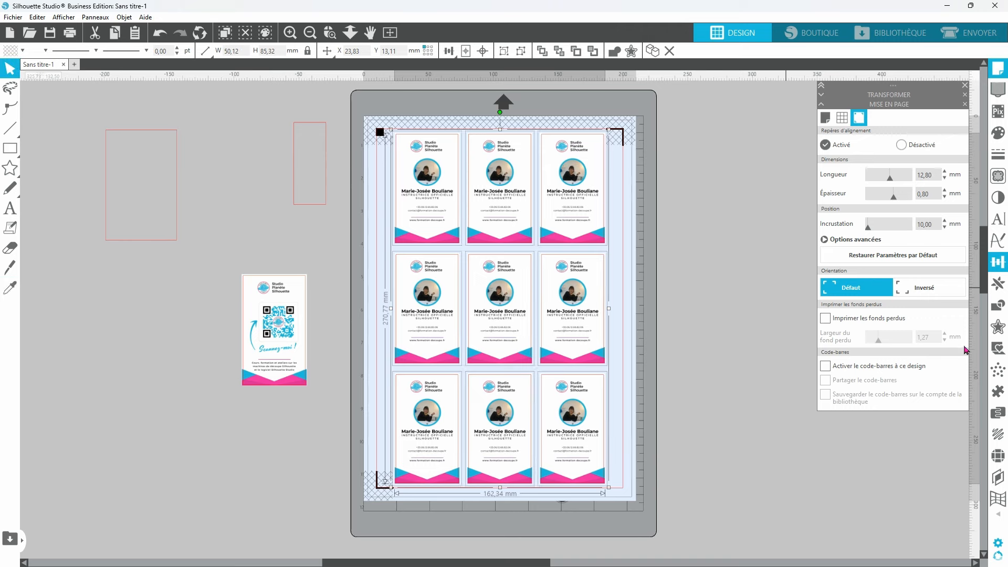
pyautogui.click(704, 288)
pyautogui.click(597, 223)
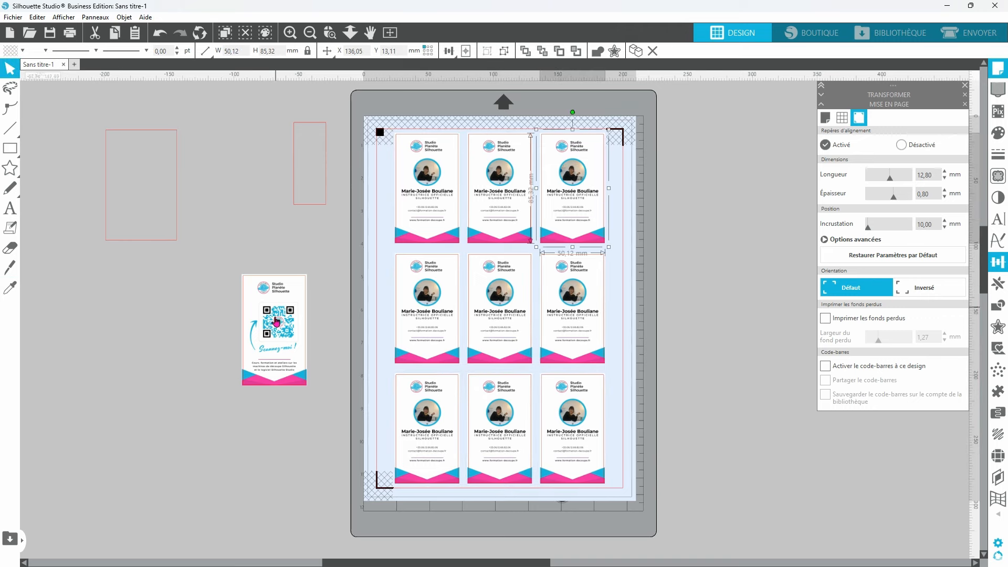
# Step: Place the QR code card over the top-left card and align the two on their common centre
pyautogui.moveTo(276, 315); pyautogui.dragTo(427, 195)
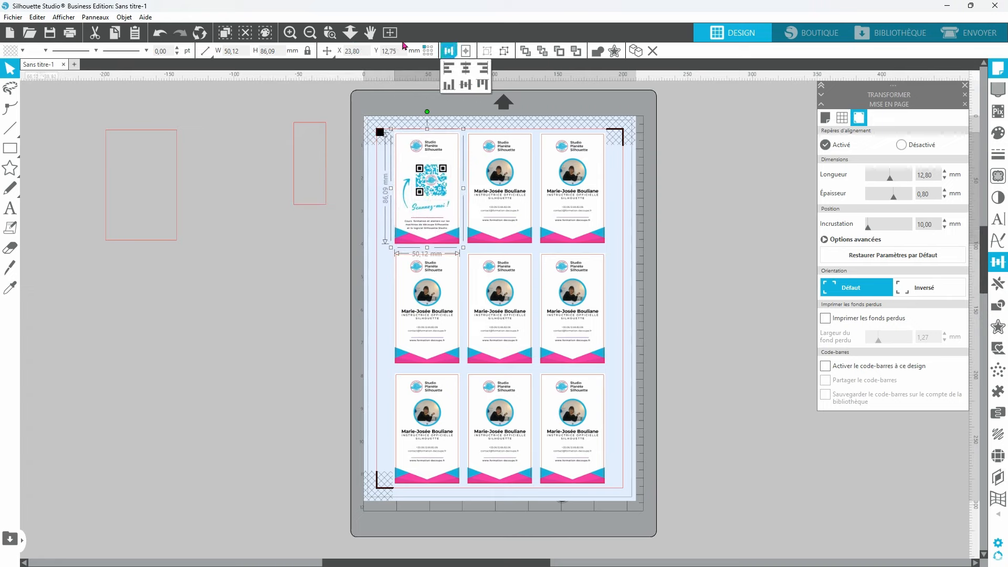
pyautogui.click(289, 33)
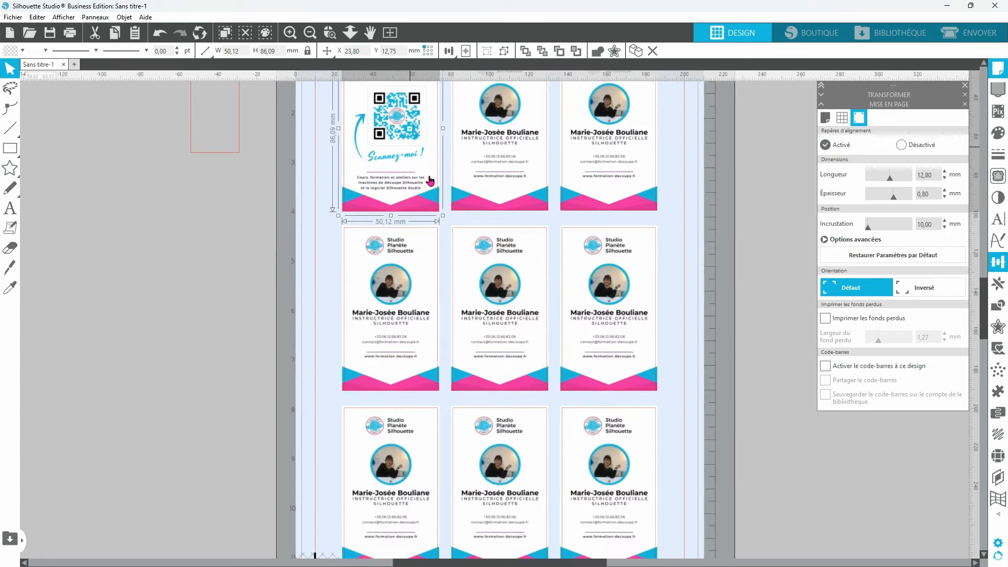
pyautogui.scroll(5, 430, 180)
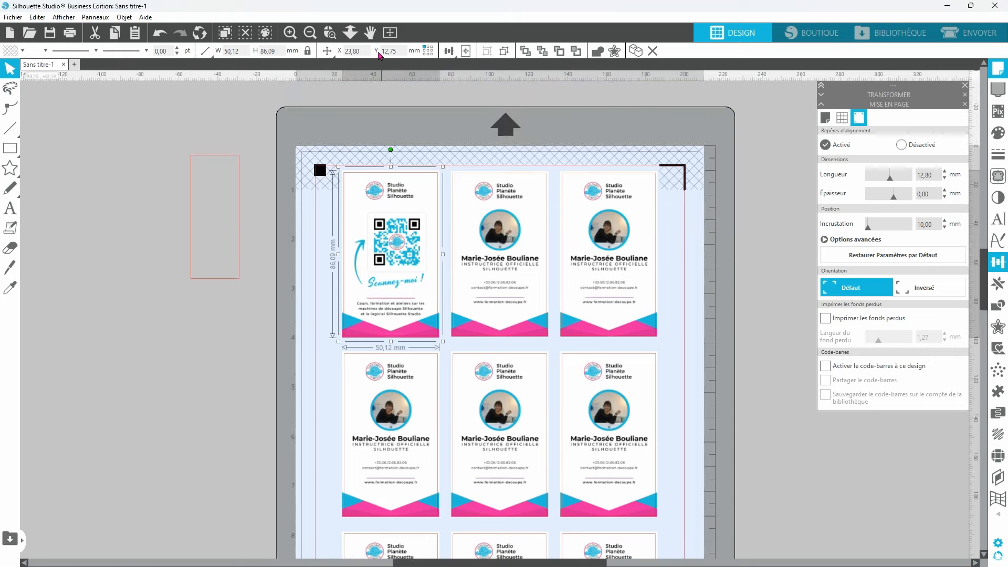
pyautogui.click(290, 32)
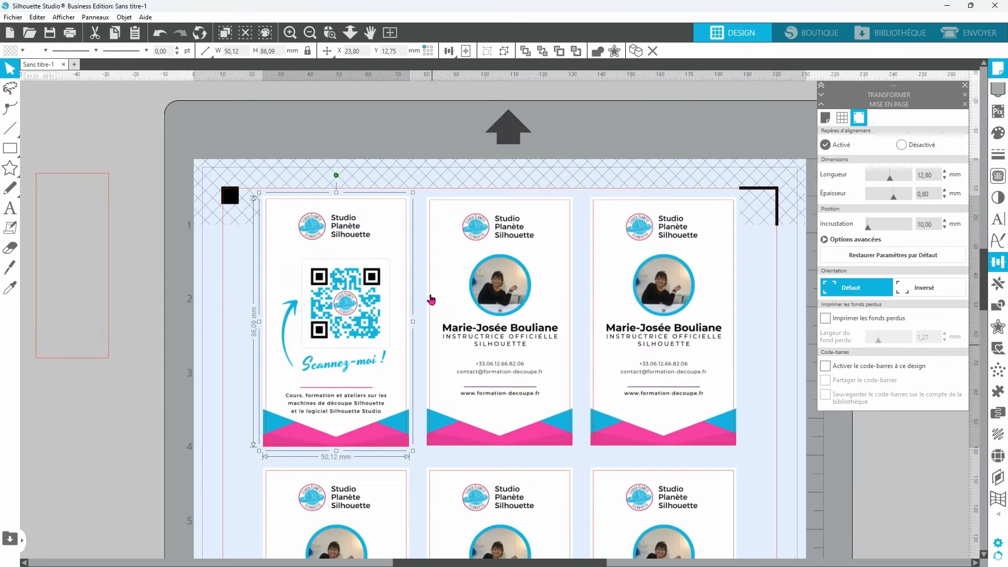
pyautogui.scroll(1, 432, 310)
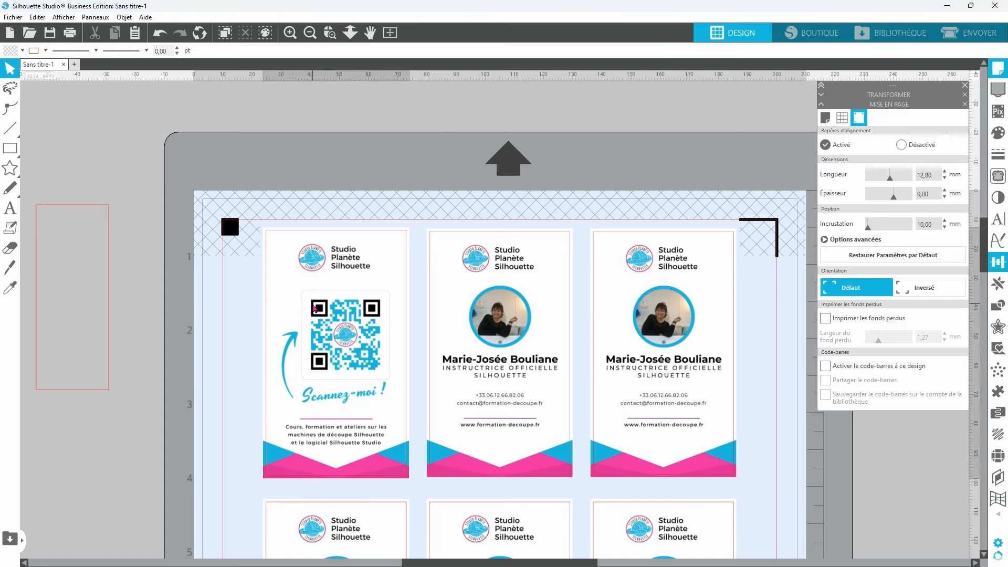
pyautogui.moveTo(311, 192); pyautogui.dragTo(313, 269)
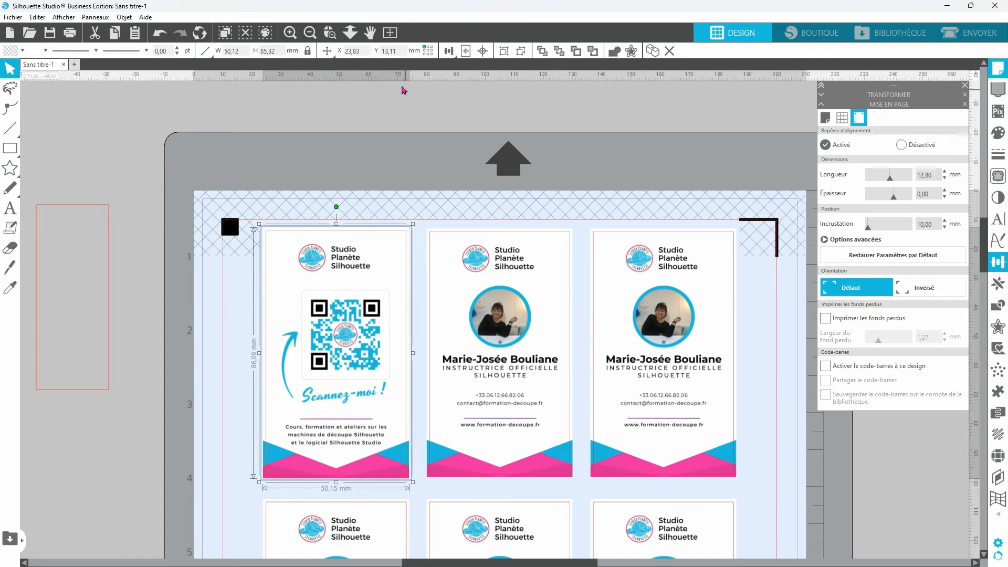
pyautogui.click(482, 52)
pyautogui.click(357, 247)
pyautogui.press('Right')
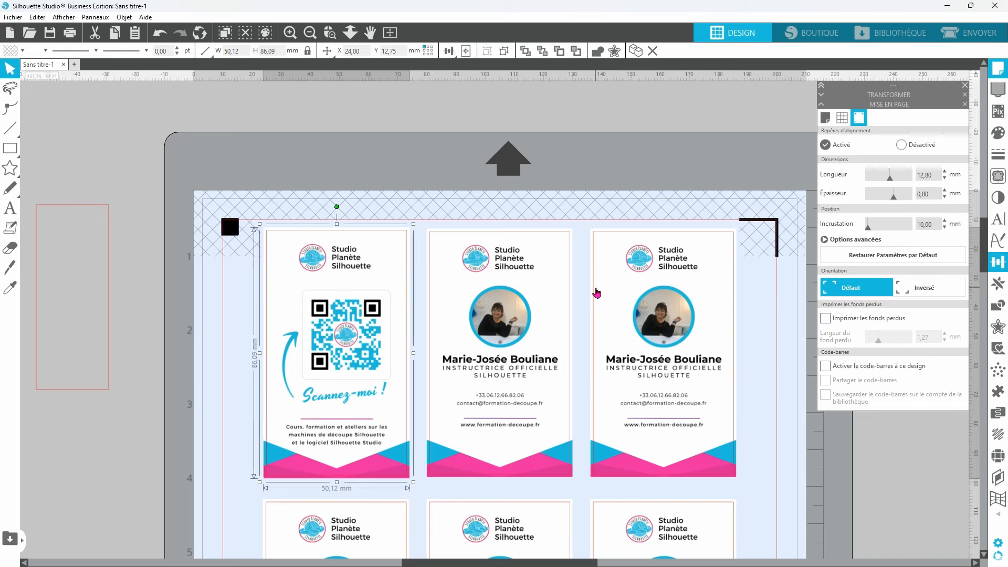
pyautogui.hotkey('ctrl', 'z')
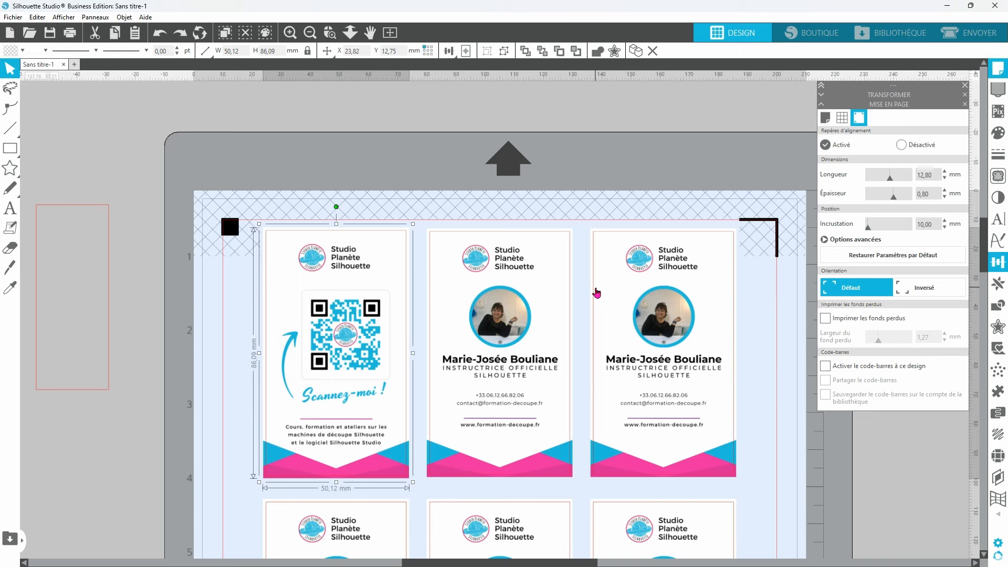
# Step: Duplicate the QR code card, shift the copy right over the top-middle card and centre it on that card
pyautogui.hotkey('ctrl', 'd')
pyautogui.press('Right')
pyautogui.press('Right')
pyautogui.press('Right')
pyautogui.press('Right')
pyautogui.press('Right')
pyautogui.press('Right')
pyautogui.press('Right')
pyautogui.press('Right')
pyautogui.press('Right')
pyautogui.press('Right')
pyautogui.press('Right')
pyautogui.press('Right')
pyautogui.press('Right')
pyautogui.press('Right')
pyautogui.press('Right')
pyautogui.press('Right')
pyautogui.press('Right')
pyautogui.press('Right')
pyautogui.press('Right')
pyautogui.press('Right')
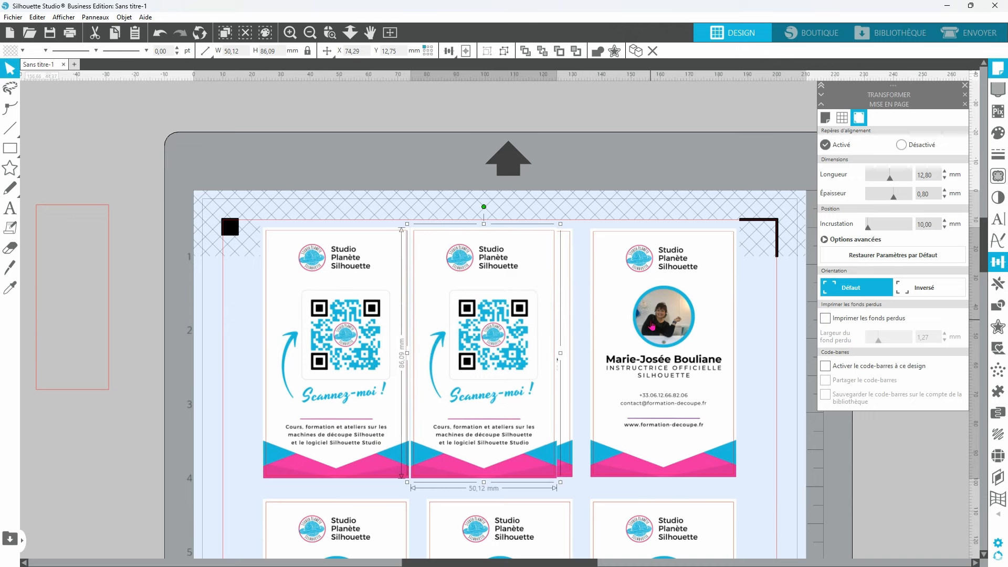
pyautogui.press('Right')
pyautogui.press('Right')
pyautogui.press('Right')
pyautogui.press('Right')
pyautogui.press('Right')
pyautogui.press('Right')
pyautogui.press('Right')
pyautogui.press('Right')
pyautogui.press('Right')
pyautogui.press('Right')
pyautogui.press('Right')
pyautogui.press('Right')
pyautogui.press('Right')
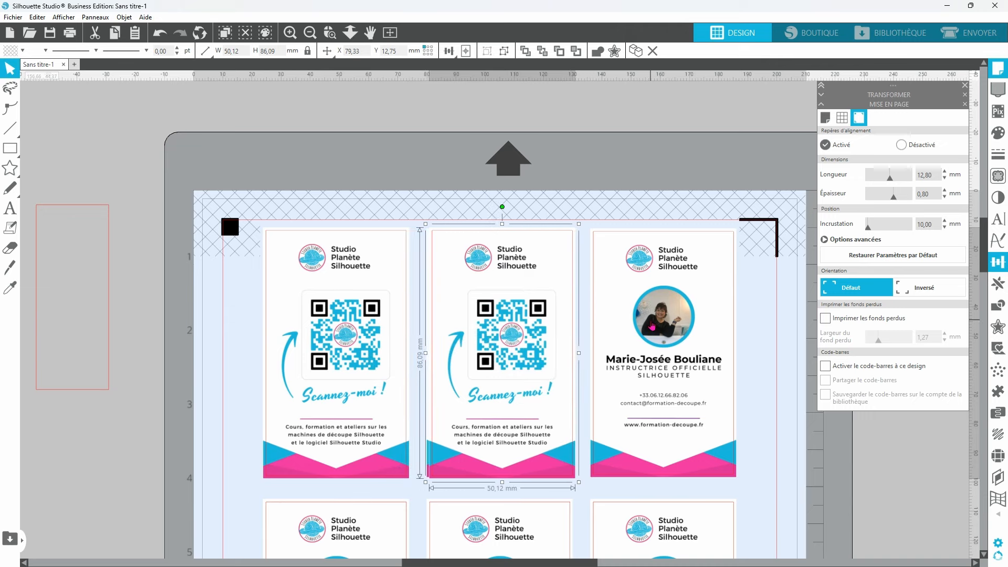
pyautogui.press('Down')
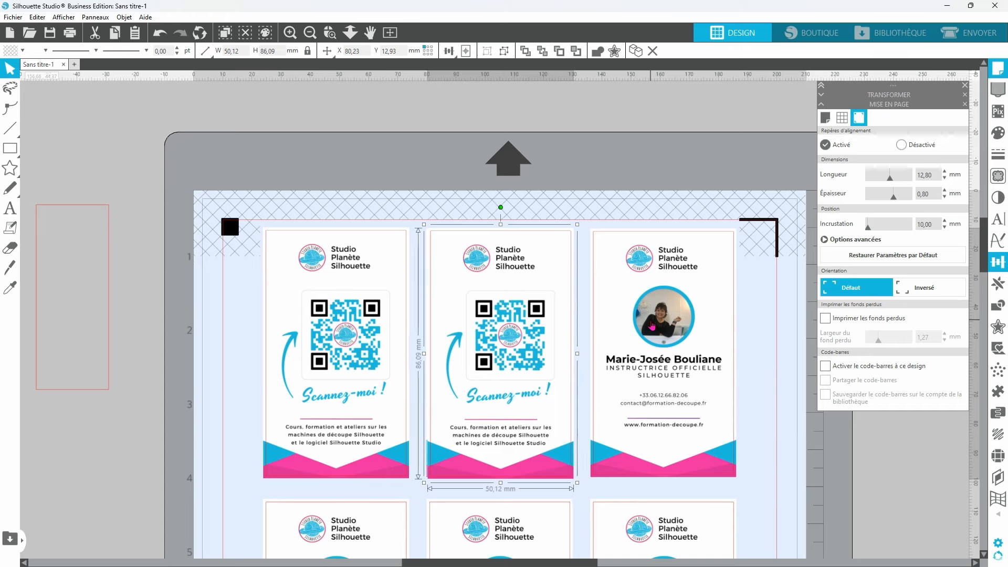
pyautogui.moveTo(522, 208); pyautogui.dragTo(524, 257)
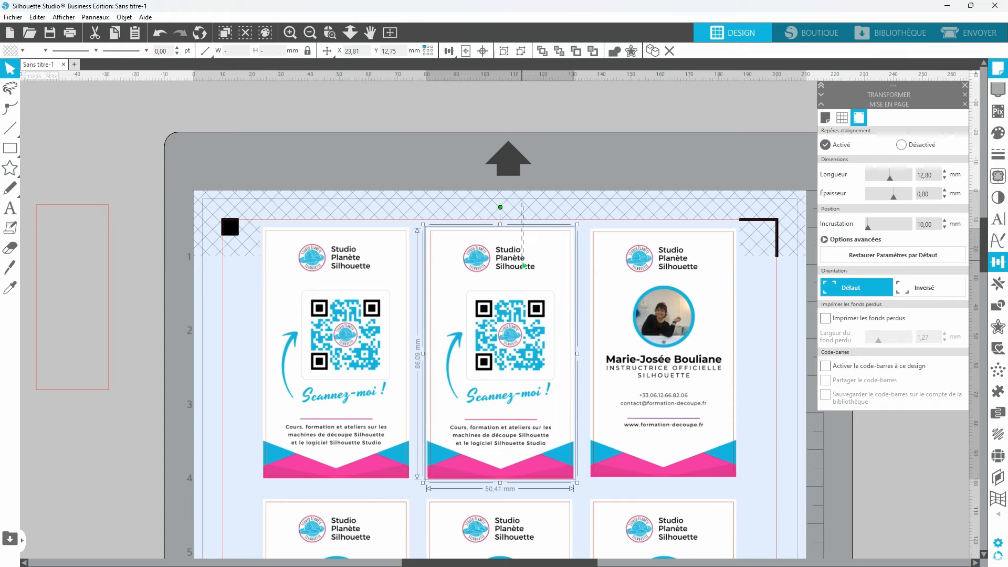
pyautogui.click(482, 51)
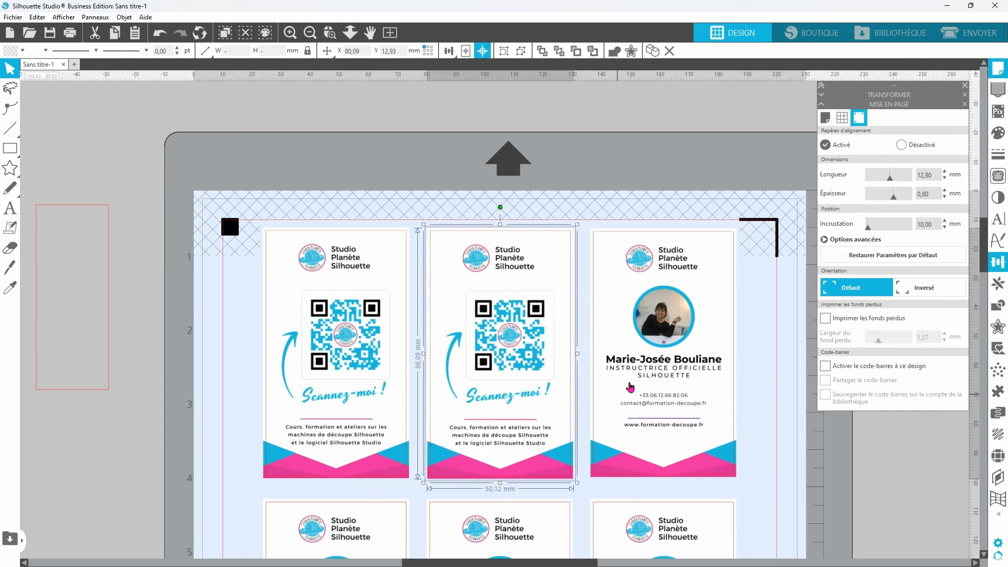
# Step: Duplicate the top-middle QR code card to the right and centre the copy over the top-right card
pyautogui.click(10, 287)
pyautogui.hotkey('ctrl', 'Right')
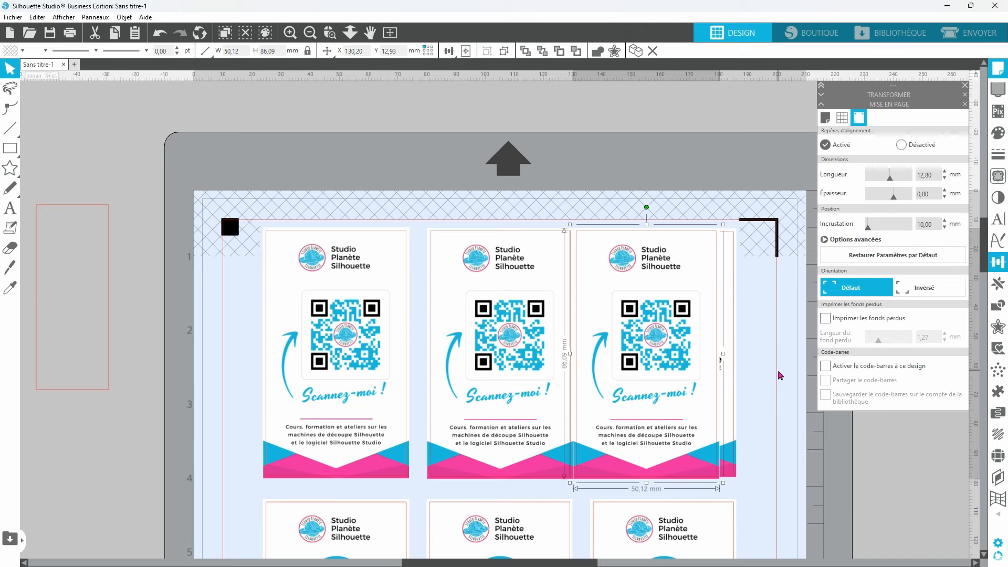
pyautogui.press('Right')
pyautogui.press('Right')
pyautogui.press('Right')
pyautogui.press('Right')
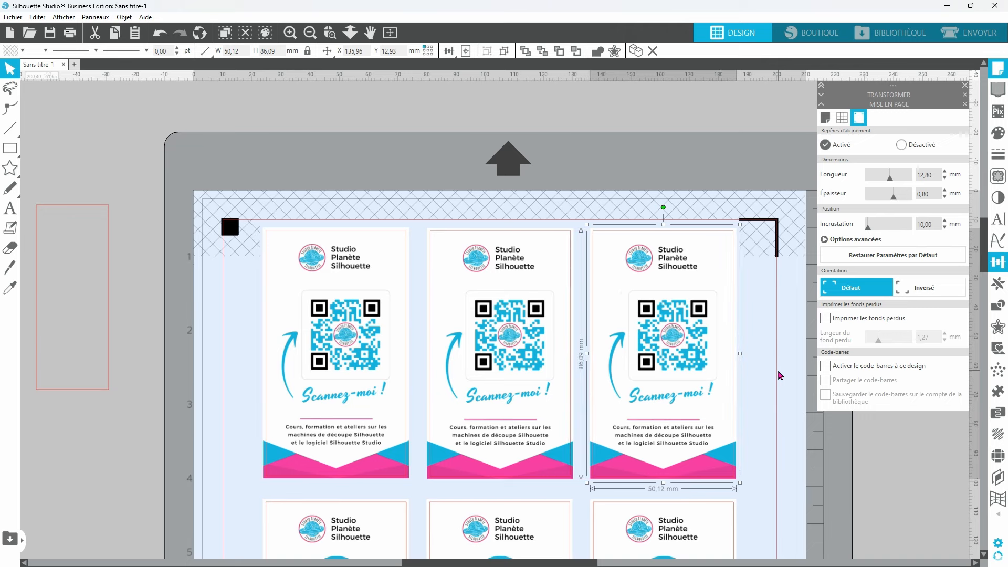
pyautogui.hotkey('ctrl', 'shift', 'g')
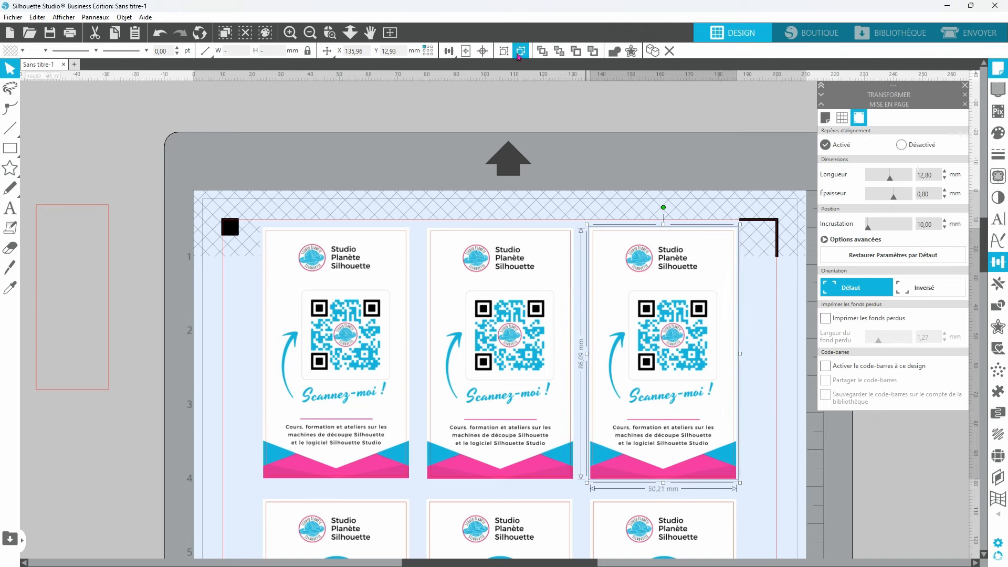
pyautogui.click(483, 52)
pyautogui.click(785, 378)
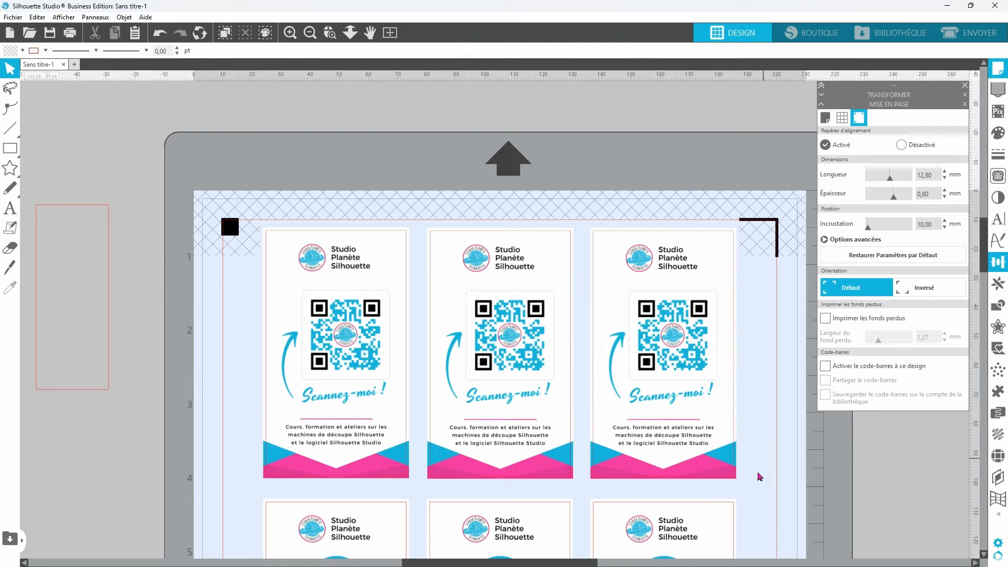
# Step: Duplicate the top row's three QR code cards downward and centre each copy over its card in the middle row
pyautogui.scroll(-3, 764, 455)
pyautogui.click(341, 223)
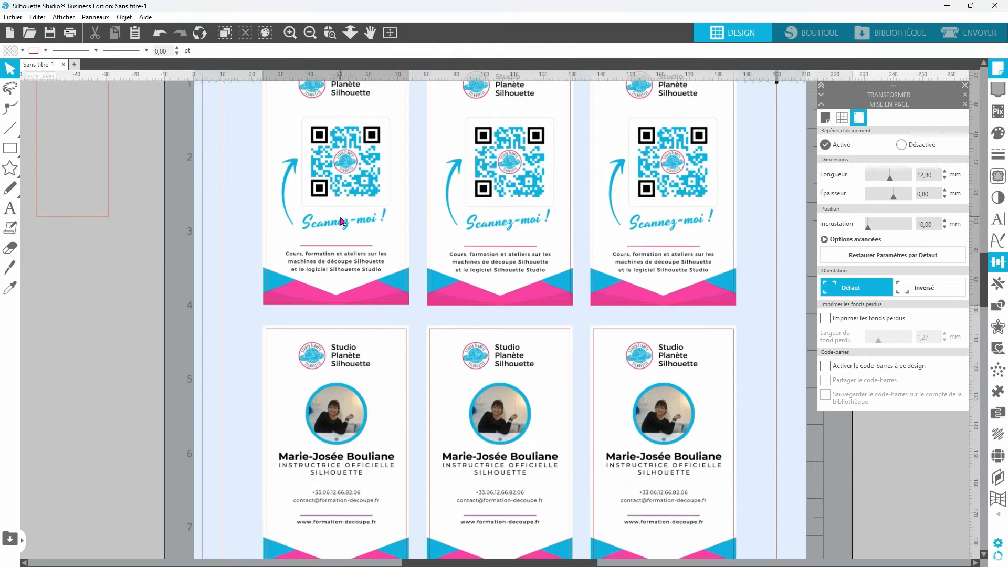
pyautogui.keyDown('shift'); pyautogui.click(513, 231); pyautogui.keyUp('shift')
pyautogui.keyDown('shift'); pyautogui.click(631, 236); pyautogui.keyUp('shift')
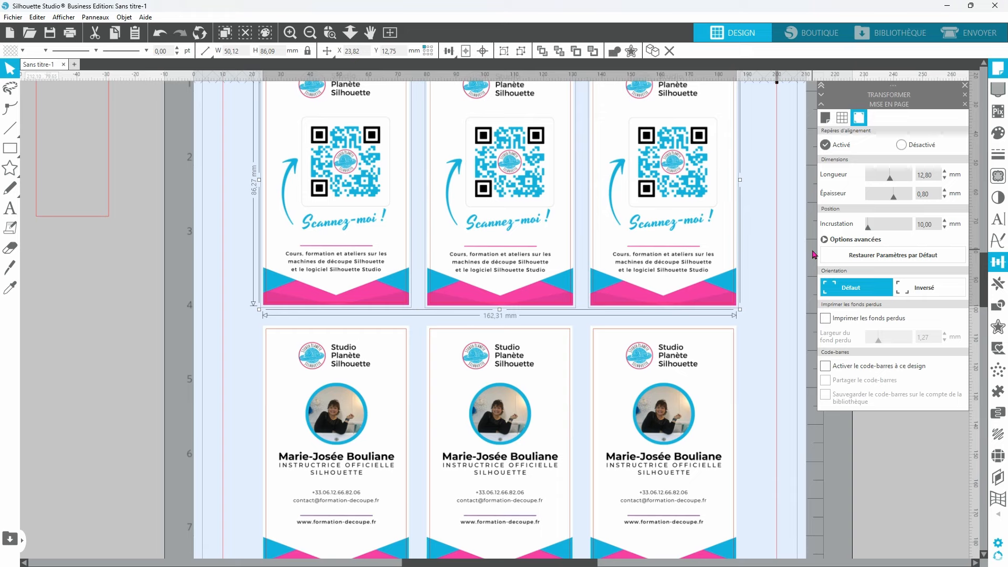
pyautogui.hotkey('ctrl', 'Down')
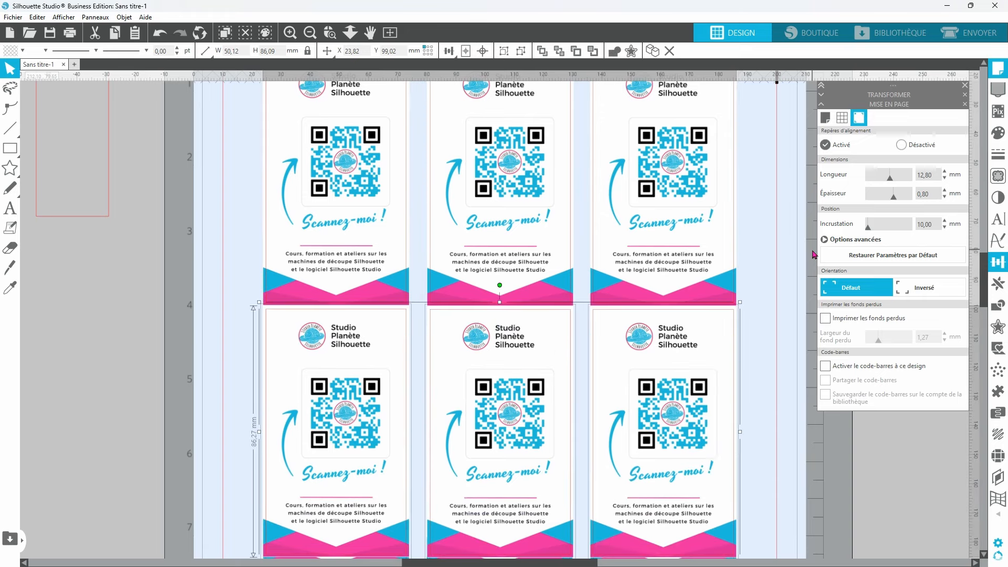
pyautogui.press('Down')
pyautogui.press('Down')
pyautogui.press('Down')
pyautogui.press('Down')
pyautogui.press('Down')
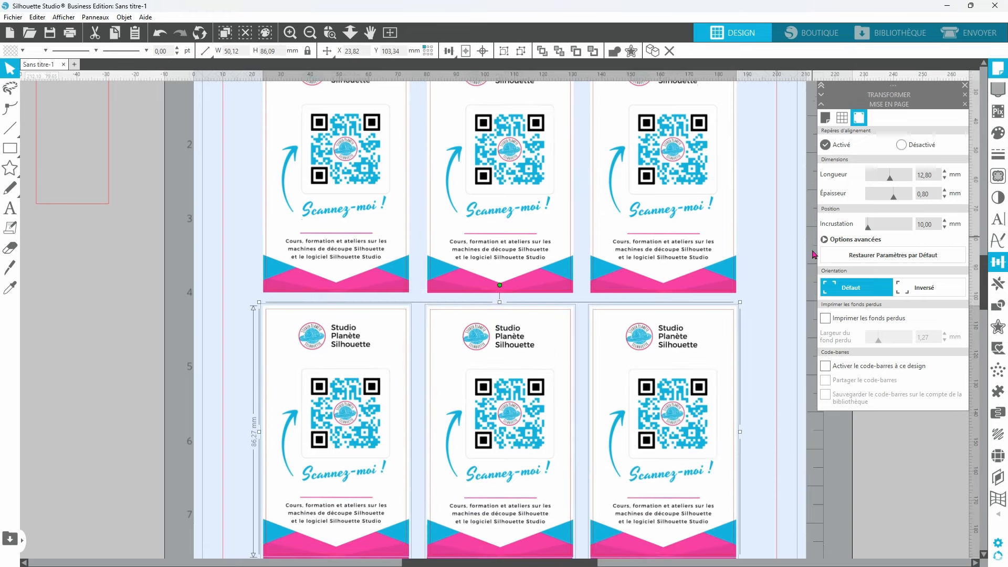
pyautogui.press('Down')
pyautogui.press('Down')
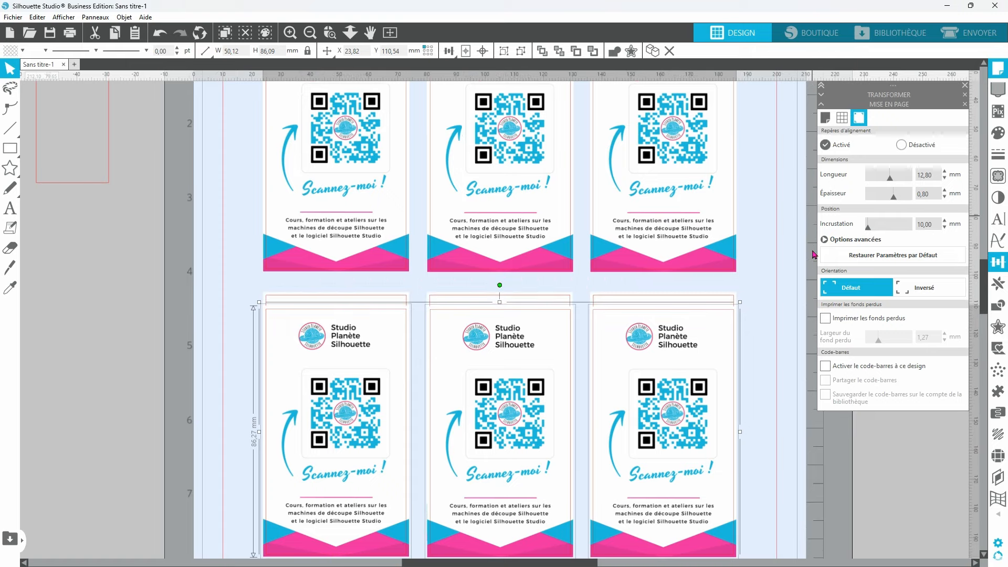
pyautogui.scroll(-3, 813, 254)
pyautogui.click(302, 230)
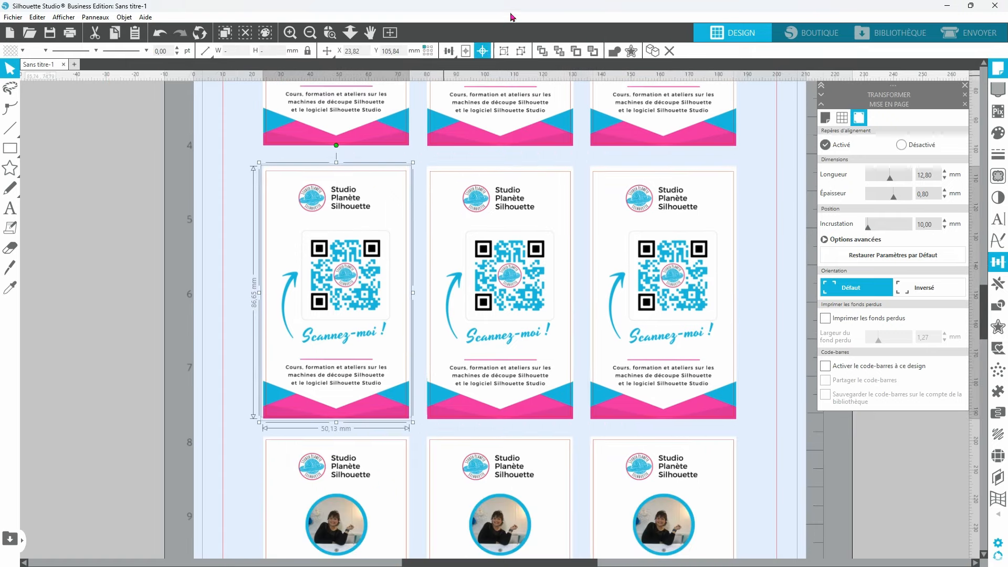
# Step: Duplicate the middle row's three QR code cards downward and centre each copy over its card in the bottom row
pyautogui.click(598, 189)
pyautogui.keyDown('shift'); pyautogui.click(509, 273); pyautogui.keyUp('shift')
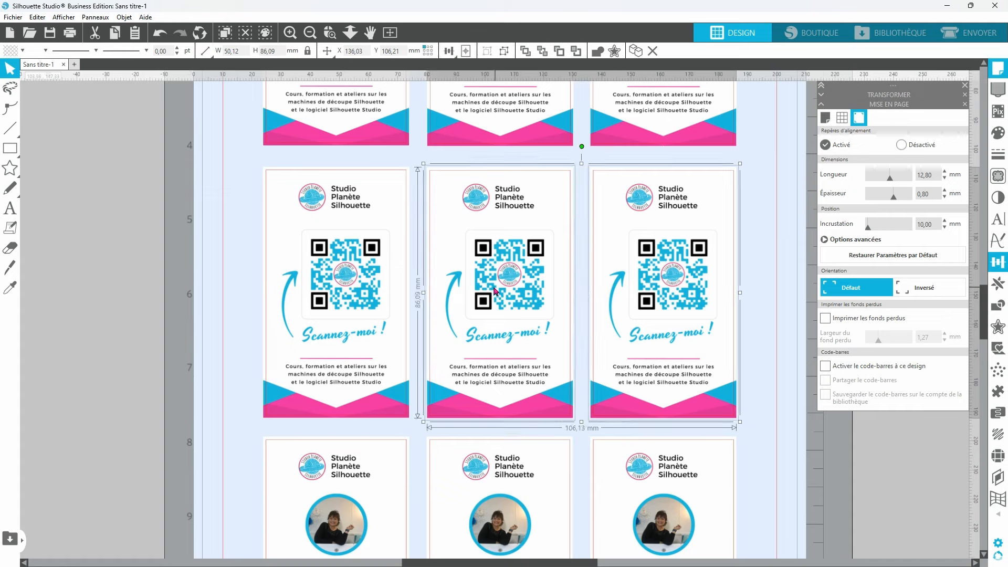
pyautogui.keyDown('shift'); pyautogui.click(347, 267); pyautogui.keyUp('shift')
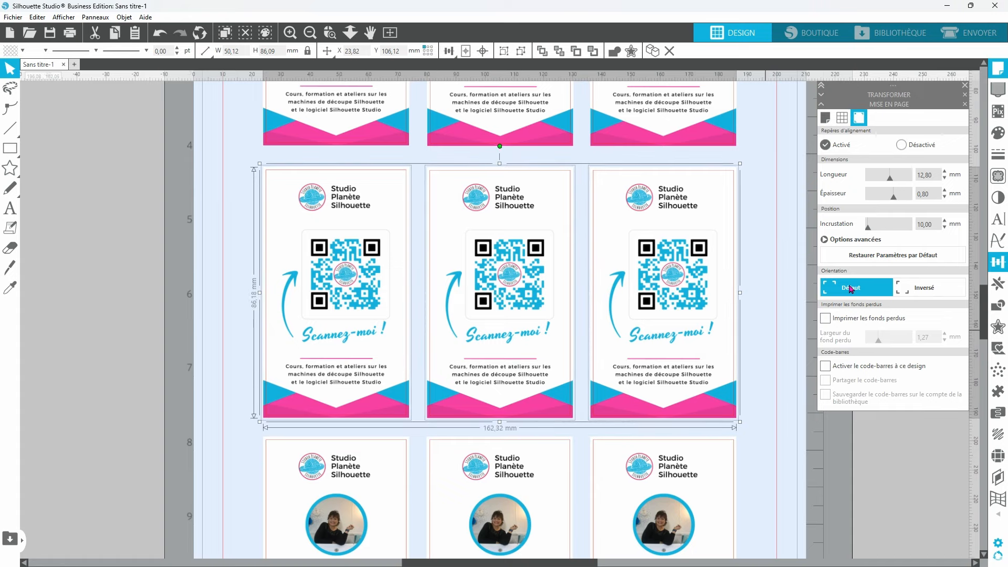
pyautogui.hotkey('ctrl', 'Down')
pyautogui.rightClick(791, 354)
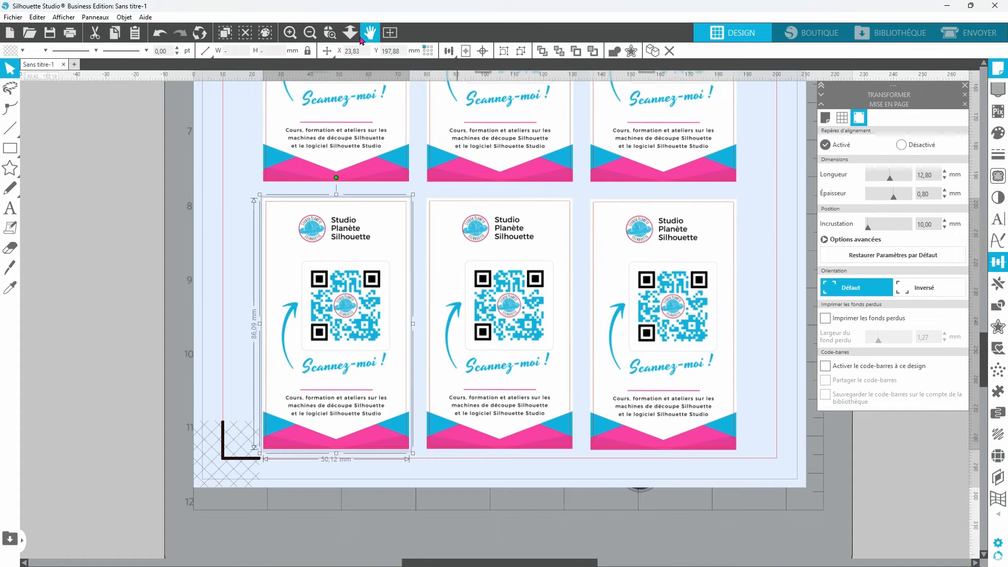
pyautogui.click(310, 34)
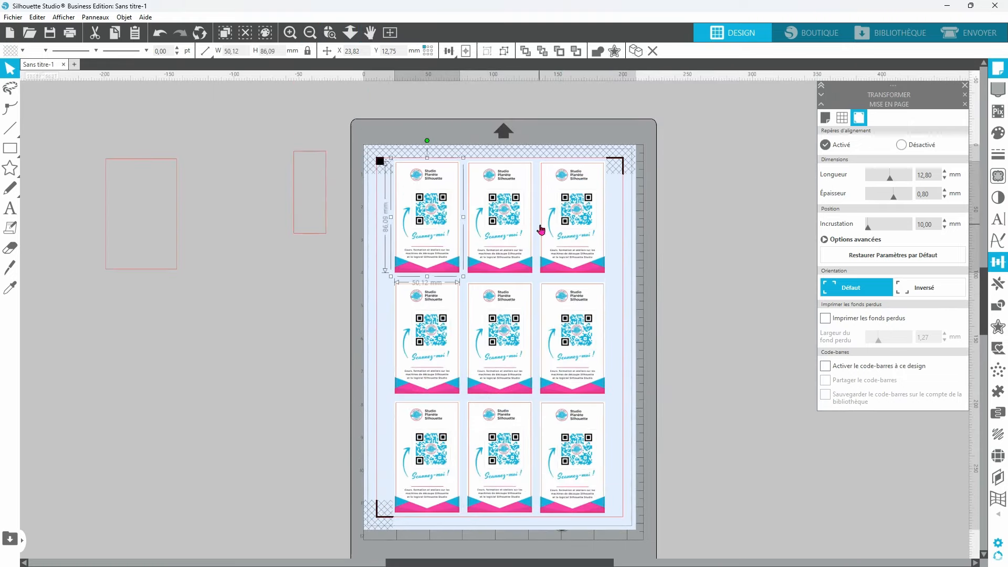
pyautogui.keyDown('shift'); pyautogui.click(507, 226); pyautogui.keyUp('shift')
pyautogui.keyDown('shift'); pyautogui.click(576, 229); pyautogui.keyUp('shift')
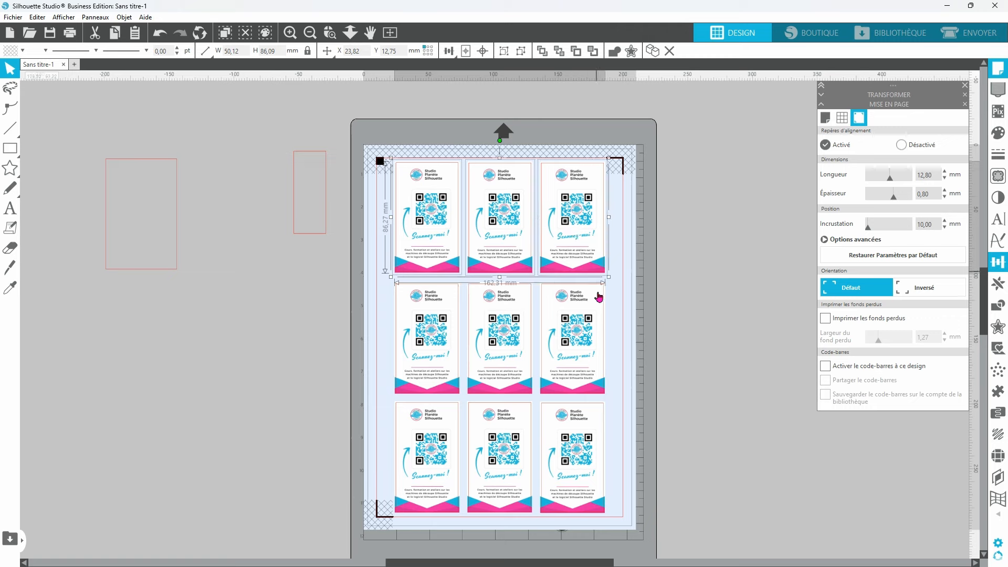
pyautogui.keyDown('shift'); pyautogui.click(574, 334); pyautogui.keyUp('shift')
pyautogui.keyDown('shift'); pyautogui.click(496, 339); pyautogui.keyUp('shift')
pyautogui.keyDown('shift'); pyautogui.click(413, 391); pyautogui.keyUp('shift')
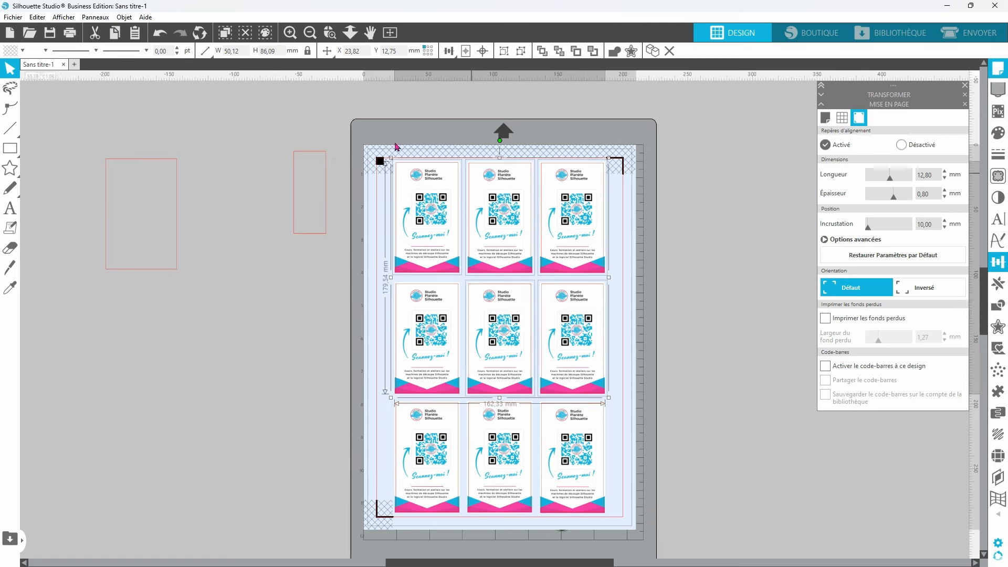
# Step: Duplicate all nine QR code cards on the page to the left and move the copies completely off the page
pyautogui.click(427, 315)
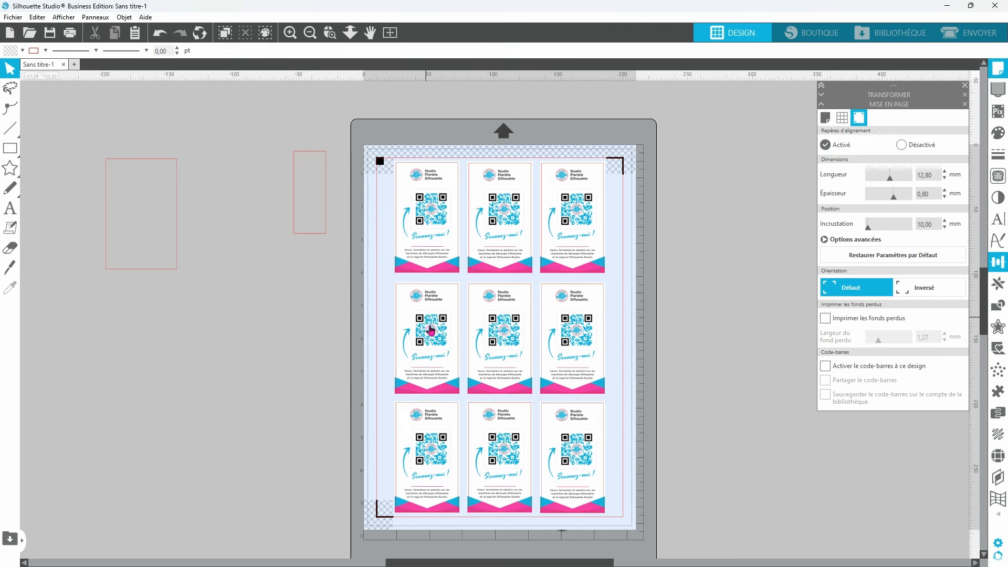
pyautogui.keyDown('shift'); pyautogui.click(500, 335); pyautogui.keyUp('shift')
pyautogui.keyDown('shift'); pyautogui.click(564, 346); pyautogui.keyUp('shift')
pyautogui.keyDown('shift'); pyautogui.click(565, 214); pyautogui.keyUp('shift')
pyautogui.keyDown('shift'); pyautogui.click(498, 212); pyautogui.keyUp('shift')
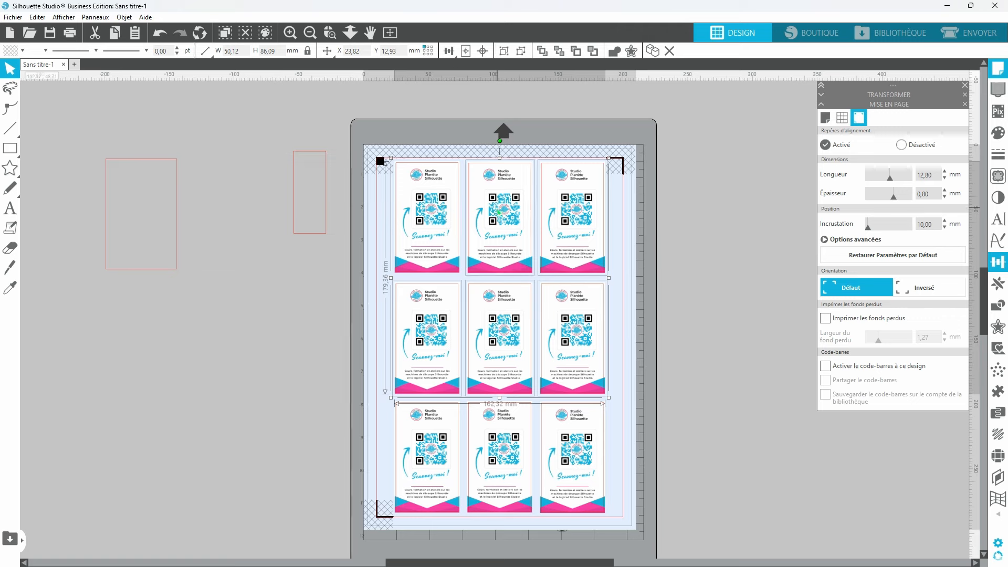
pyautogui.keyDown('shift'); pyautogui.click(431, 215); pyautogui.keyUp('shift')
pyautogui.keyDown('shift'); pyautogui.click(428, 449); pyautogui.keyUp('shift')
pyautogui.keyDown('shift'); pyautogui.click(499, 458); pyautogui.keyUp('shift')
pyautogui.keyDown('shift'); pyautogui.click(569, 461); pyautogui.keyUp('shift')
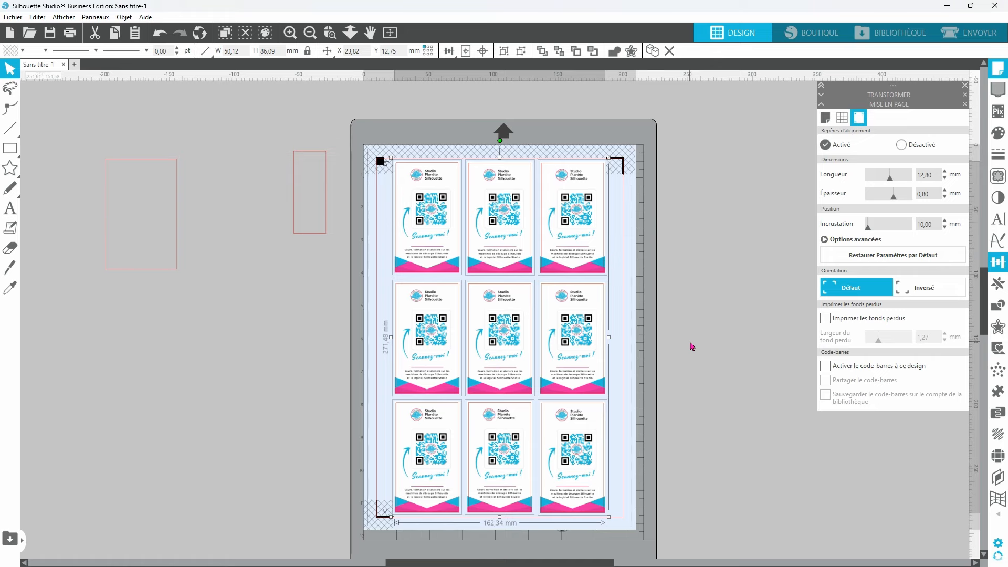
pyautogui.hotkey('ctrl', 'Left')
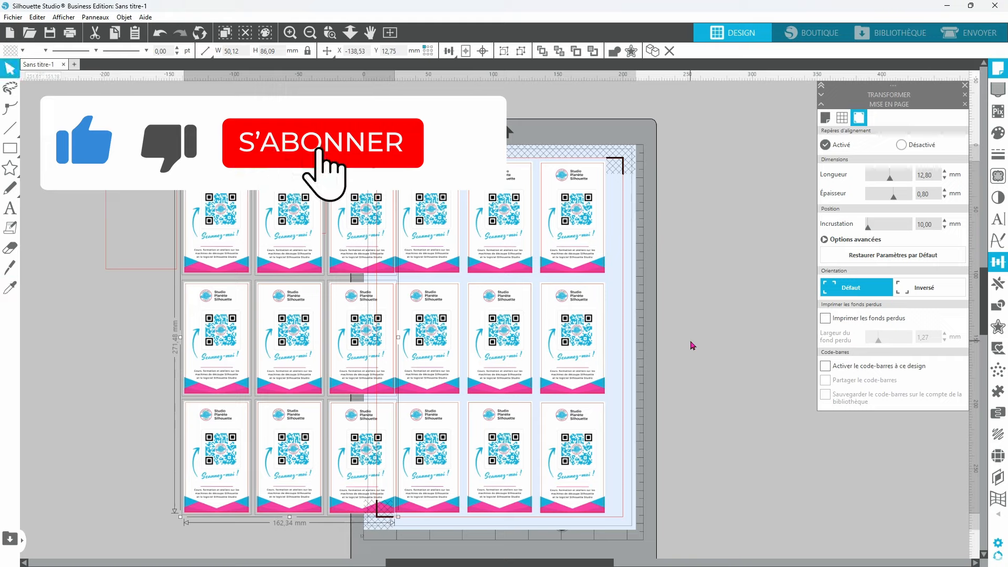
pyautogui.moveTo(207, 349); pyautogui.dragTo(150, 491)
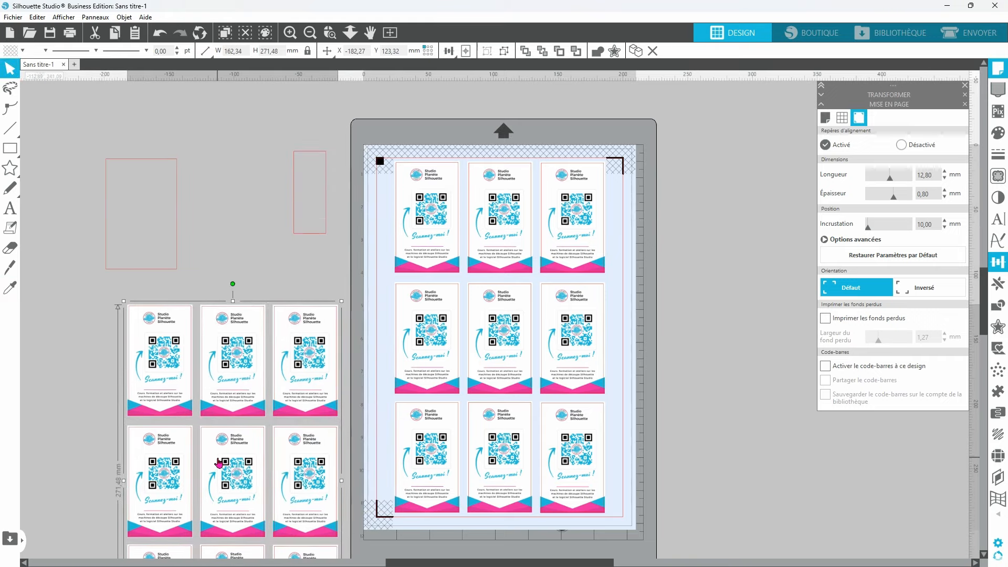
# Step: Delete the three QR code cards covering the front cards in the page's top row
pyautogui.click(679, 269)
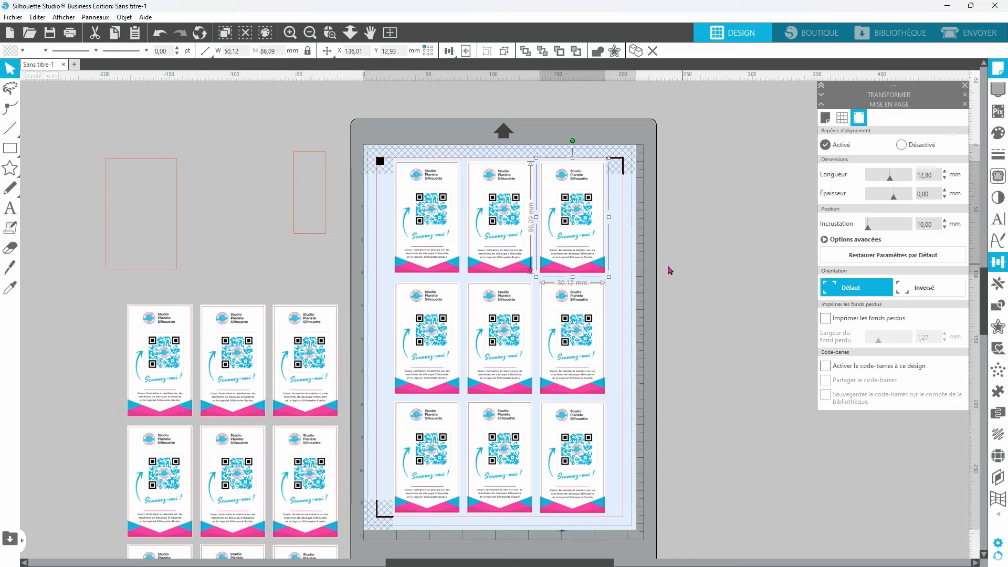
pyautogui.click(489, 234)
pyautogui.press('Delete')
pyautogui.click(430, 233)
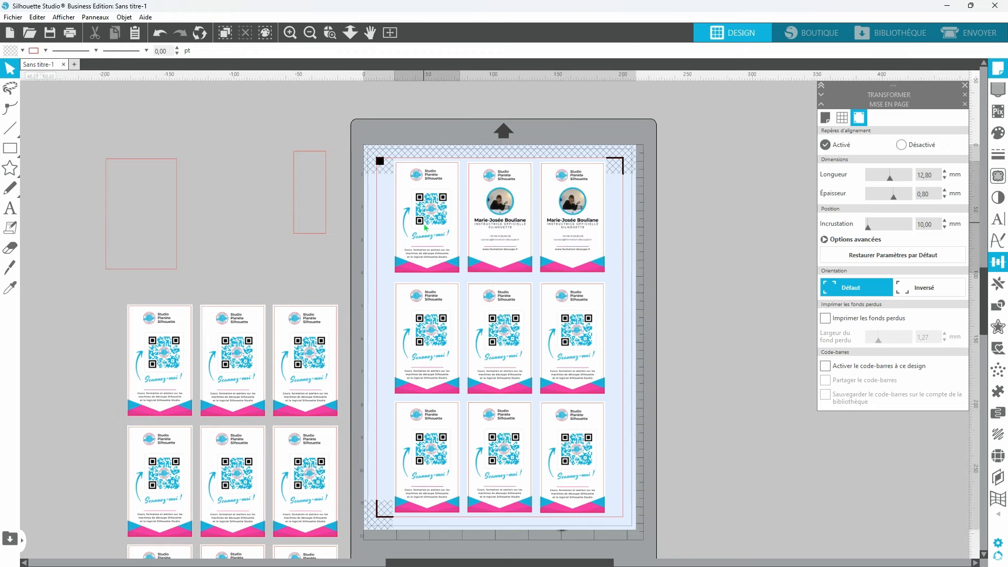
pyautogui.press('Delete')
# Step: Delete the three QR code cards covering the front cards in the page's middle row
pyautogui.click(443, 346)
pyautogui.press('Delete')
pyautogui.click(525, 349)
pyautogui.press('Delete')
pyautogui.click(547, 350)
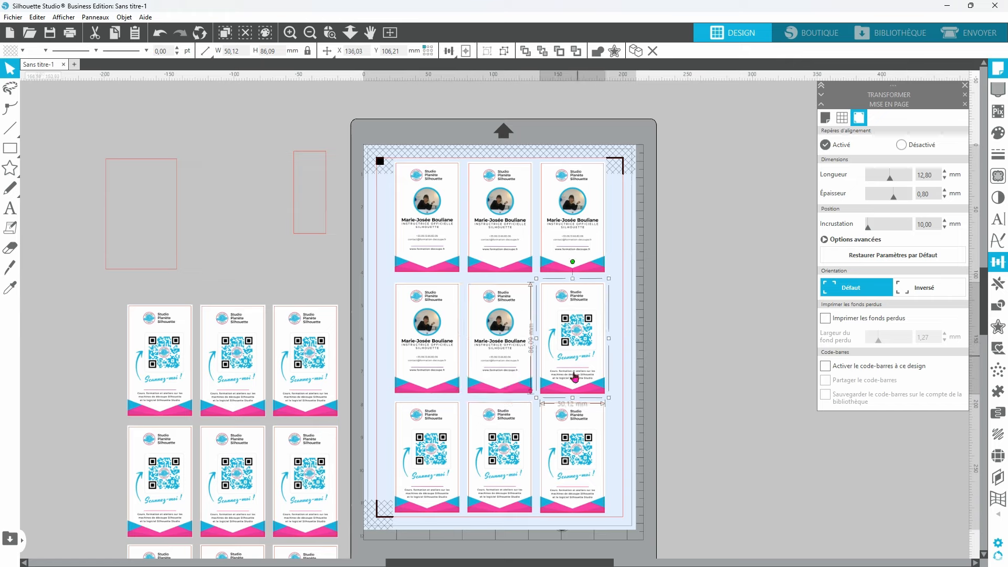
pyautogui.press('Delete')
# Step: Delete the three QR code cards covering the front cards in the page's bottom row
pyautogui.click(438, 444)
pyautogui.press('Delete')
pyautogui.click(538, 457)
pyautogui.press('Delete')
pyautogui.click(548, 458)
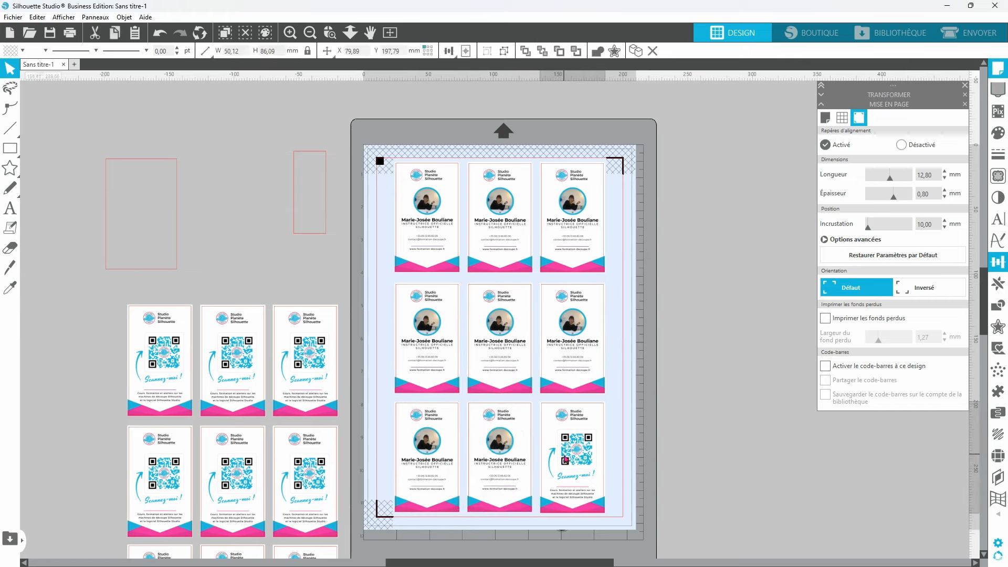
pyautogui.press('Delete')
# Step: Centre the nine front cards together on the page and move the off-page QR code copies up and further away from it
pyautogui.moveTo(374, 158); pyautogui.dragTo(645, 515)
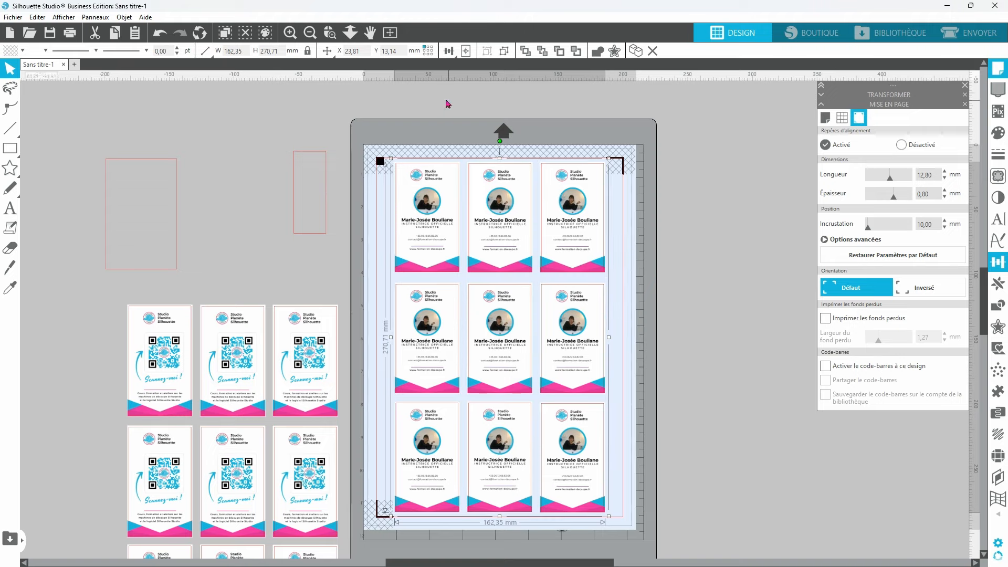
pyautogui.click(466, 52)
pyautogui.click(748, 446)
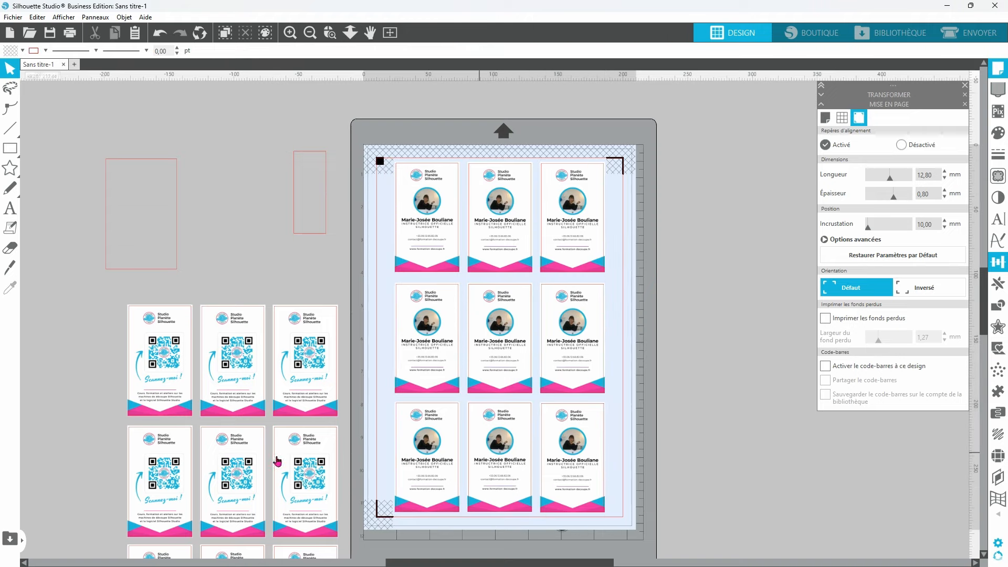
pyautogui.moveTo(282, 486); pyautogui.dragTo(269, 466)
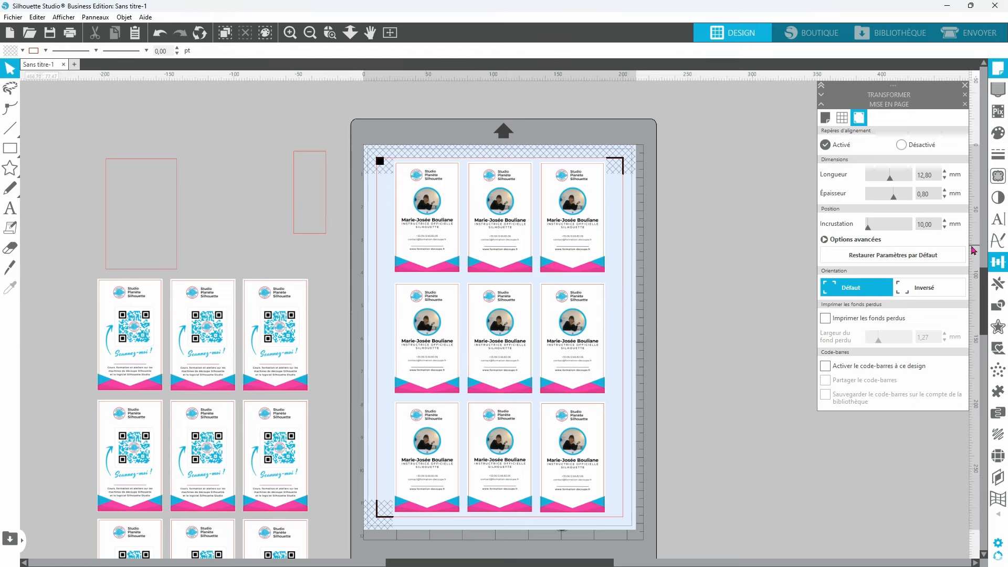
# Step: Preview the page of nine front cards for printing and proceed to the printer settings
pyautogui.hotkey('ctrl', 'p')
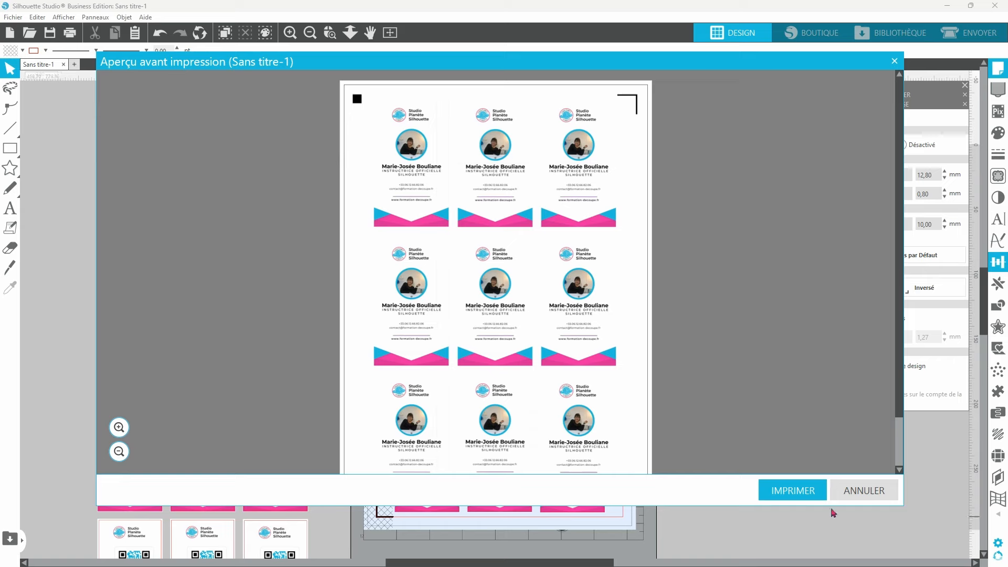
pyautogui.click(805, 492)
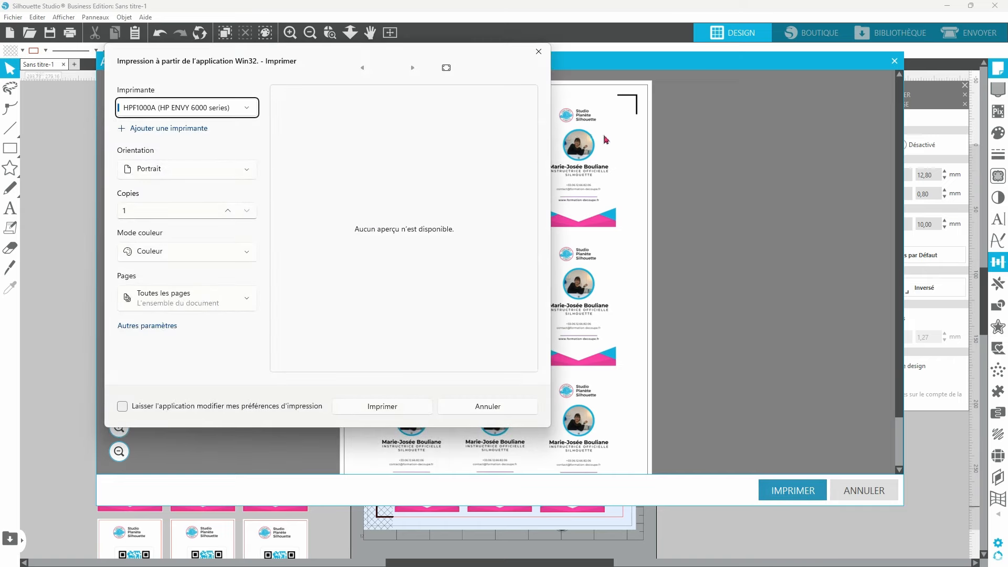